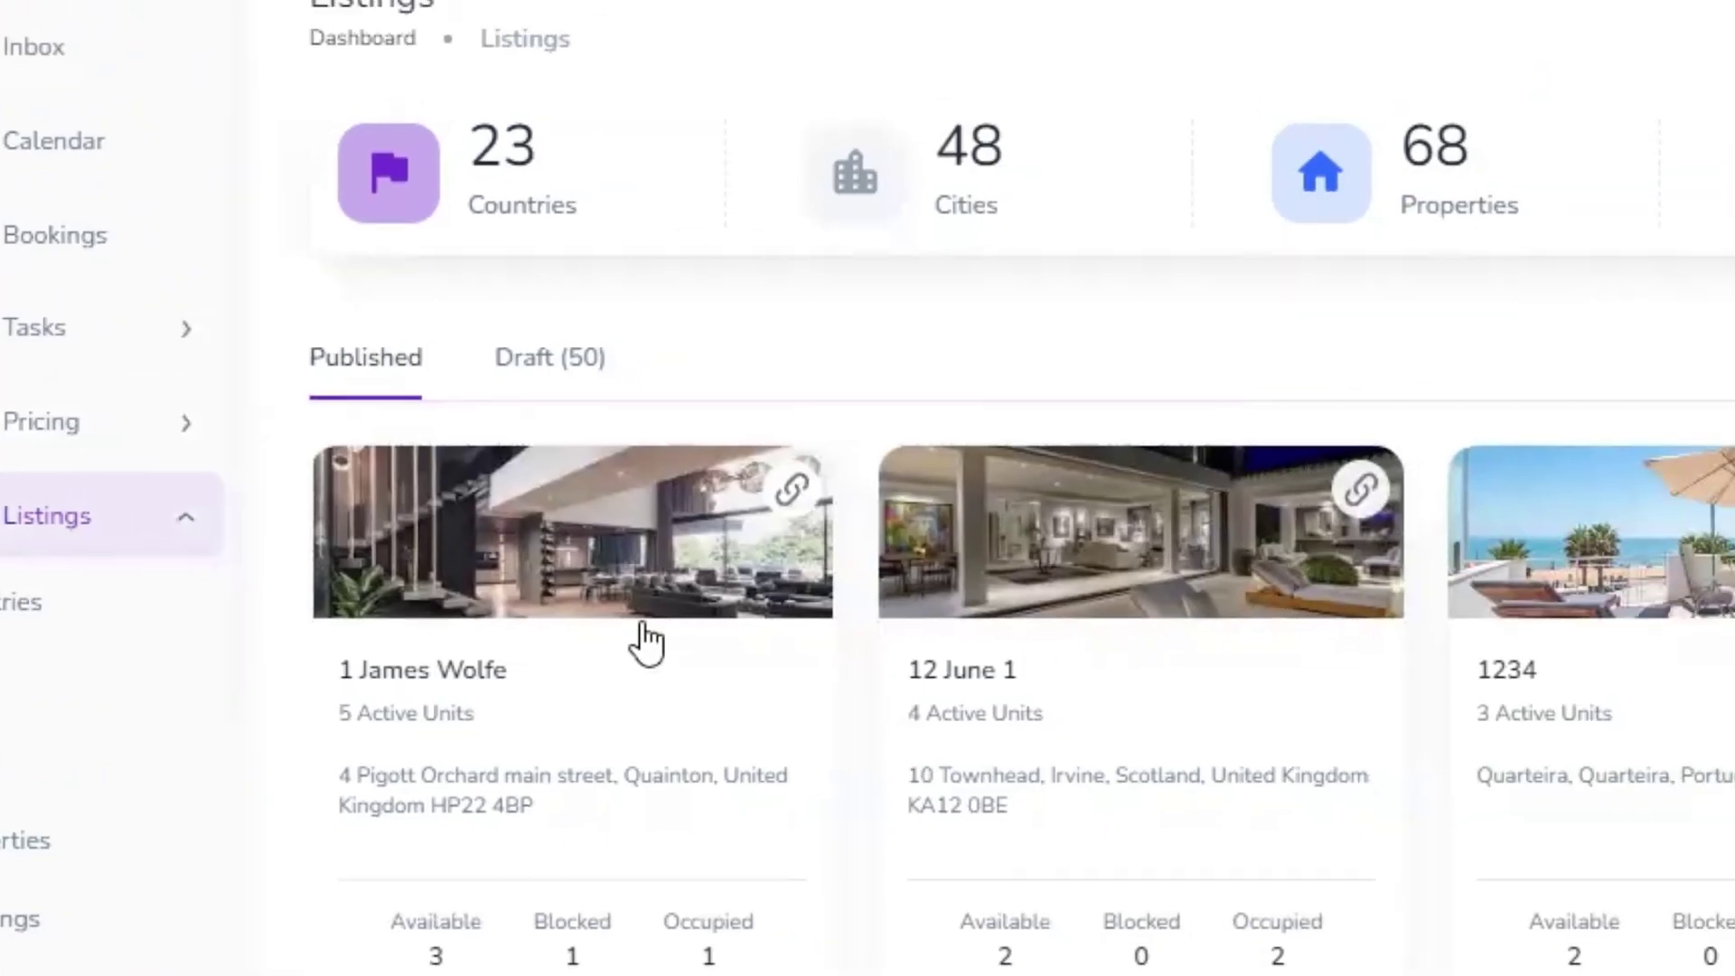
left_click(646, 641)
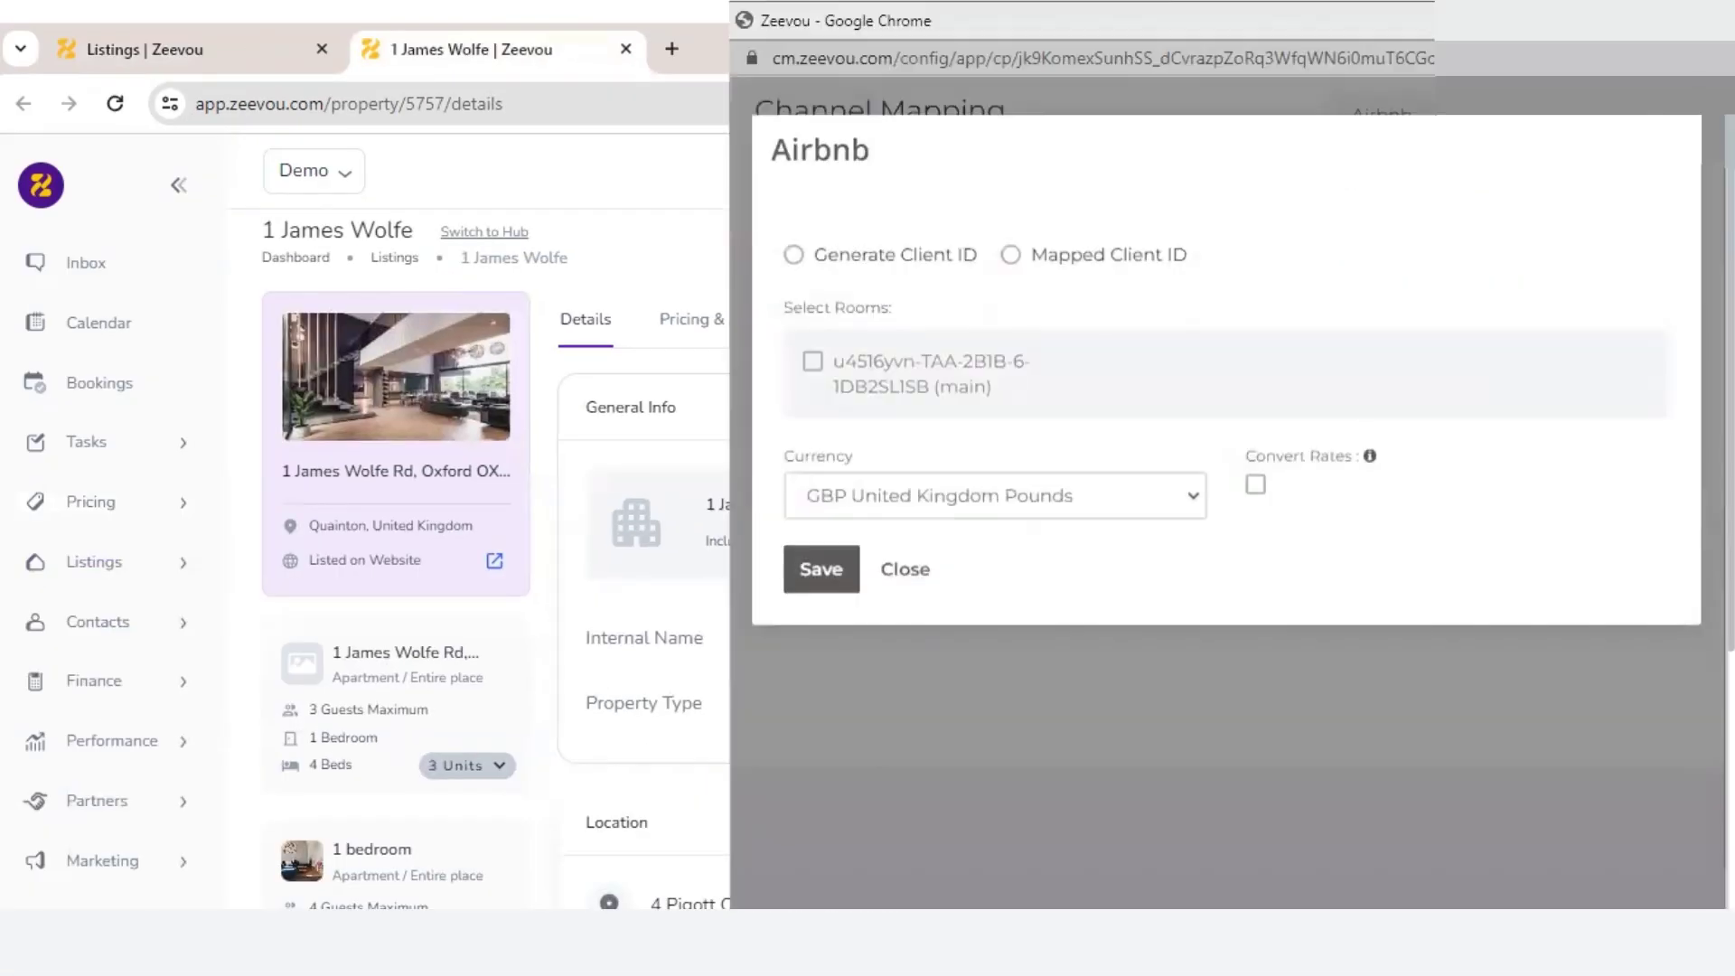
left_click(794, 255)
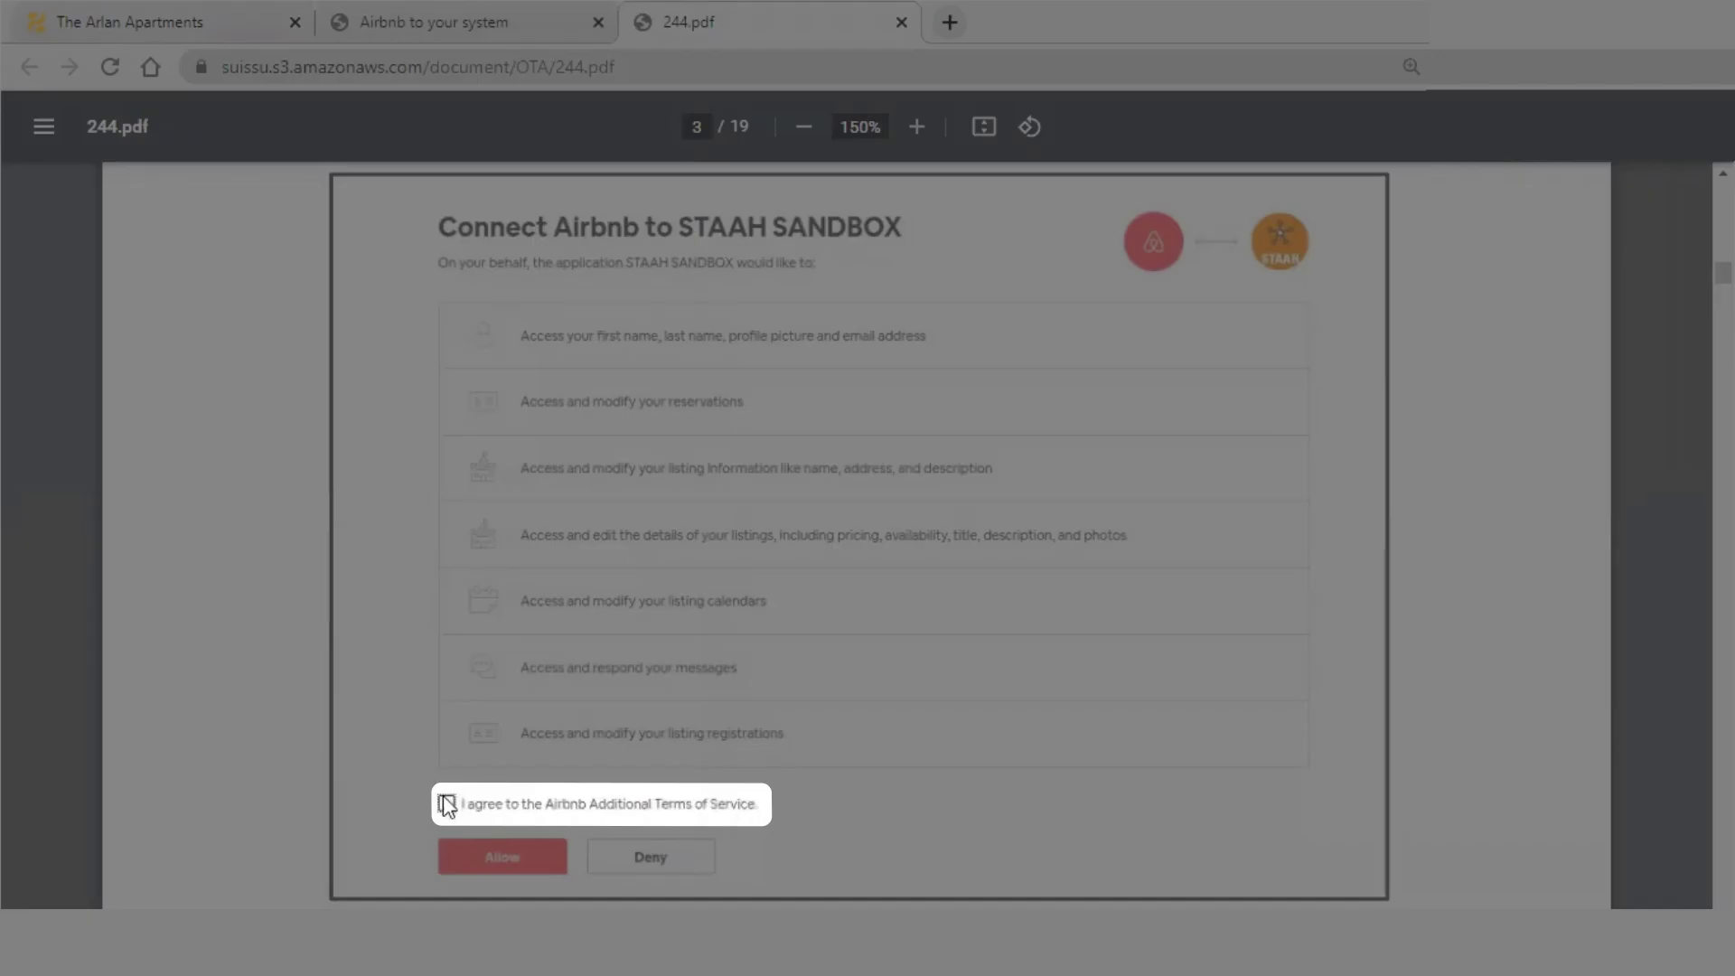
left_click(447, 803)
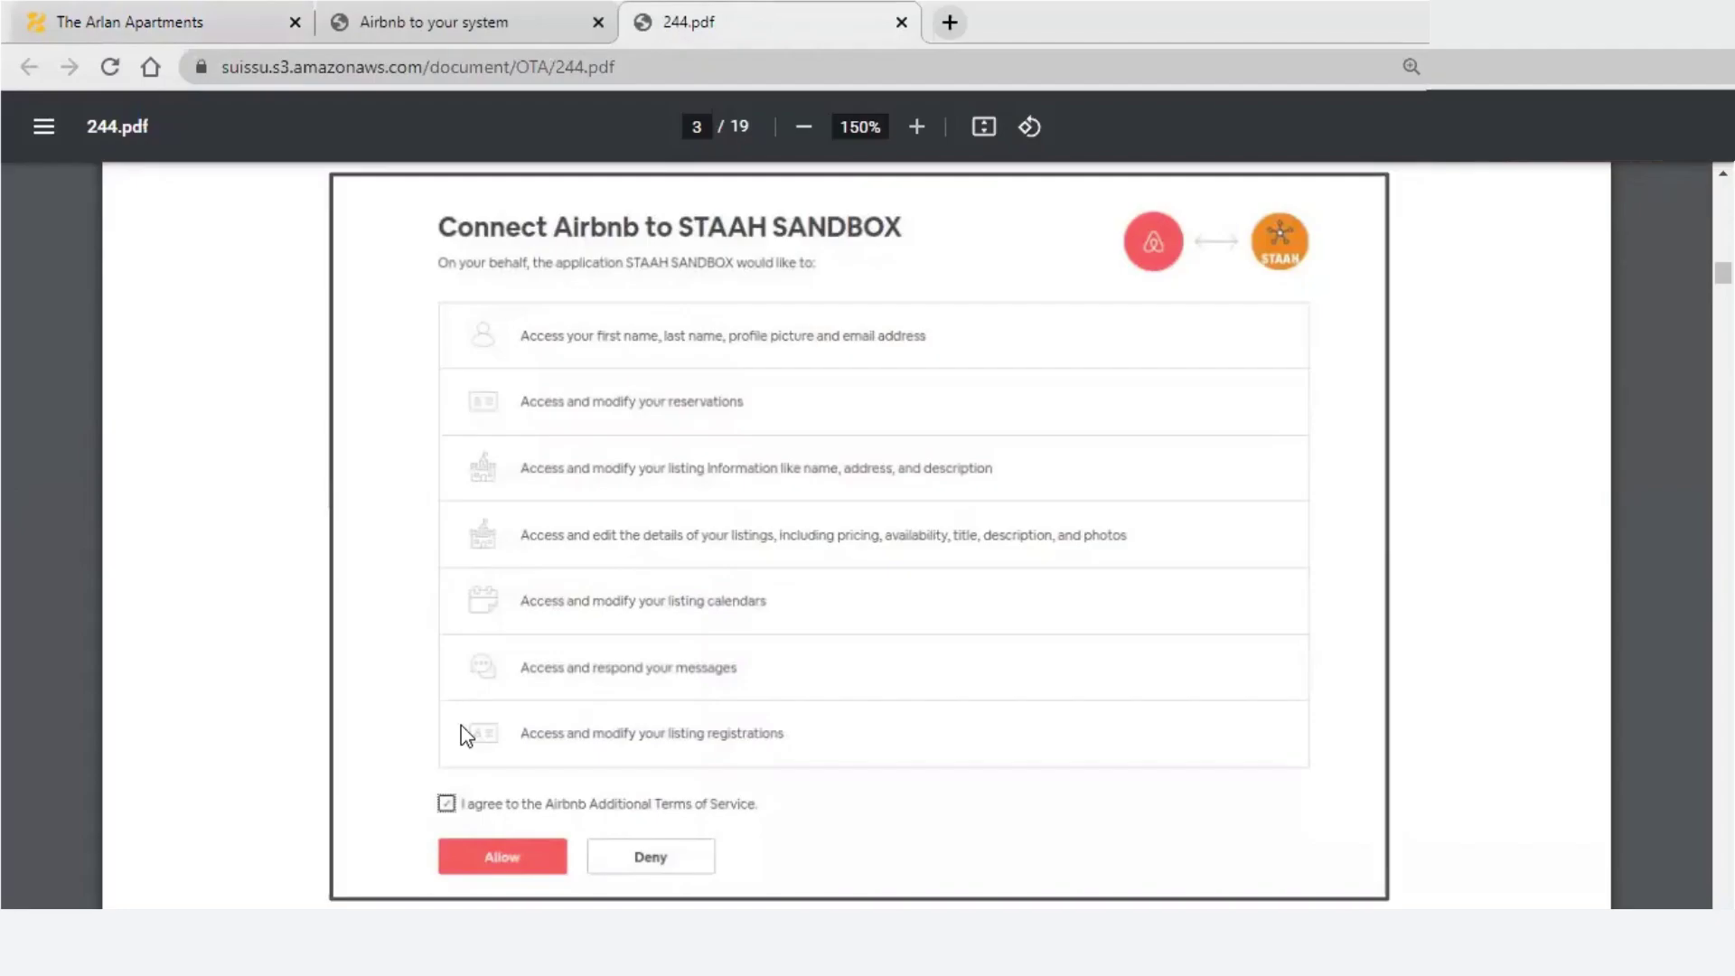
left_click(448, 20)
mouse_move(1120, 496)
left_mouse_down()
mouse_move(892, 477)
mouse_move(830, 490)
left_mouse_up()
- Copy the host token and paste it into the Airbnb form's Host Token Number field
right_click(867, 498)
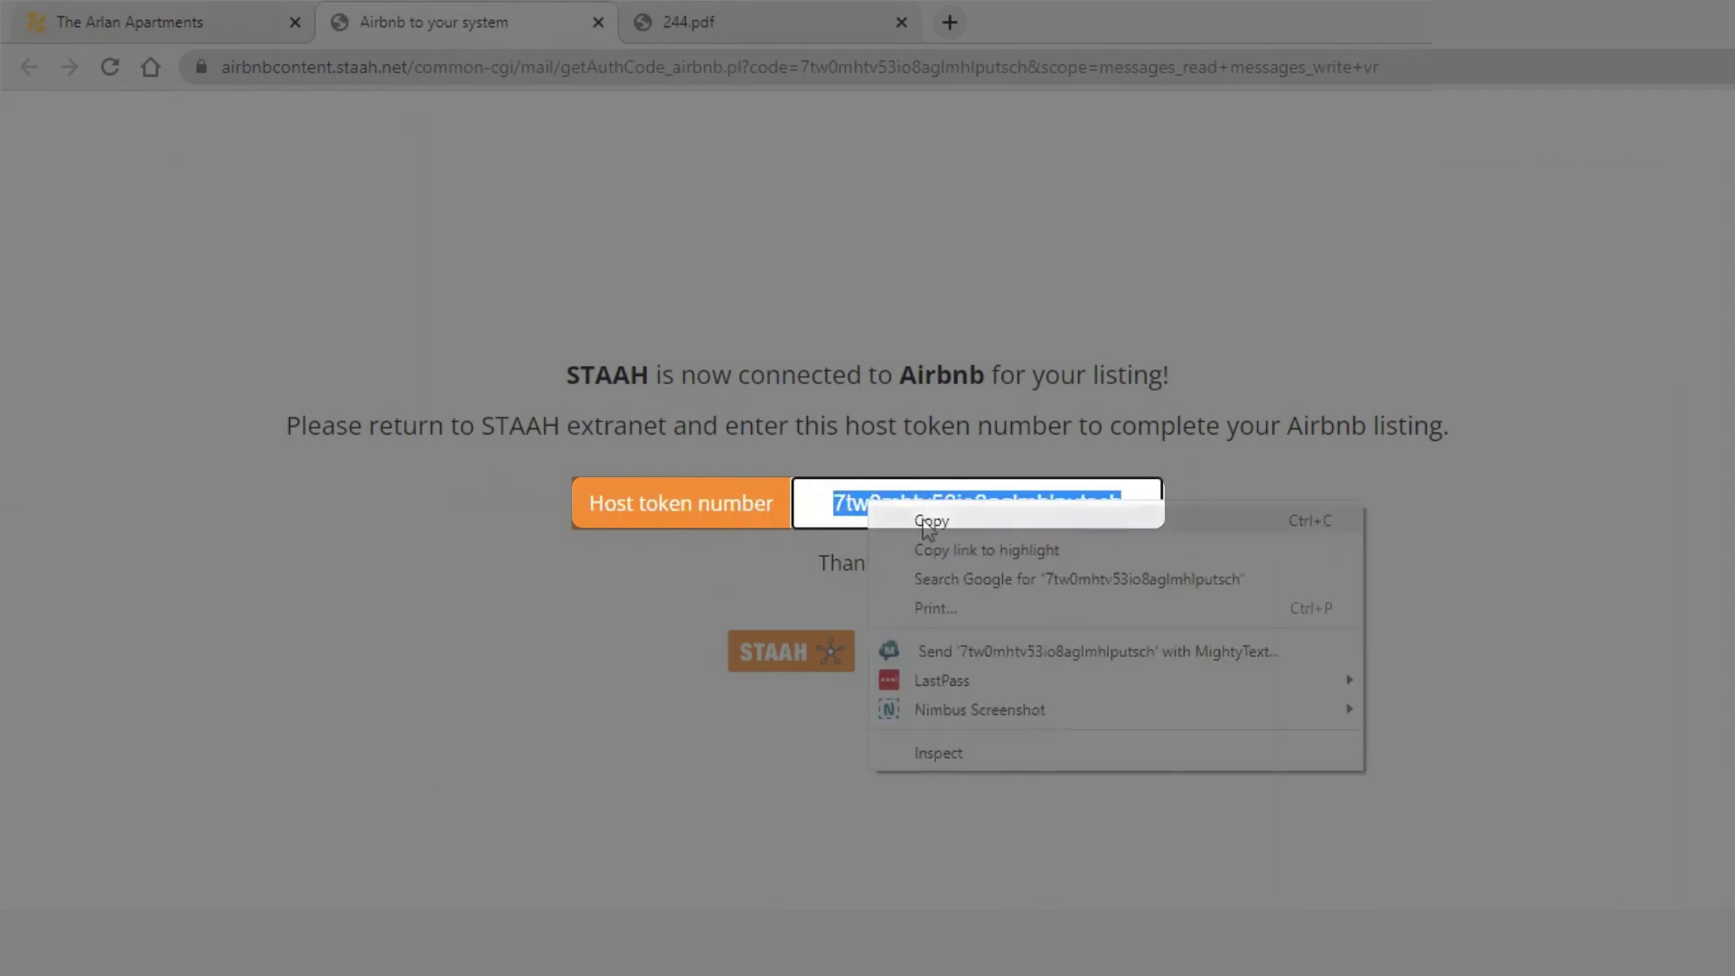
left_click(903, 518)
left_click(623, 875)
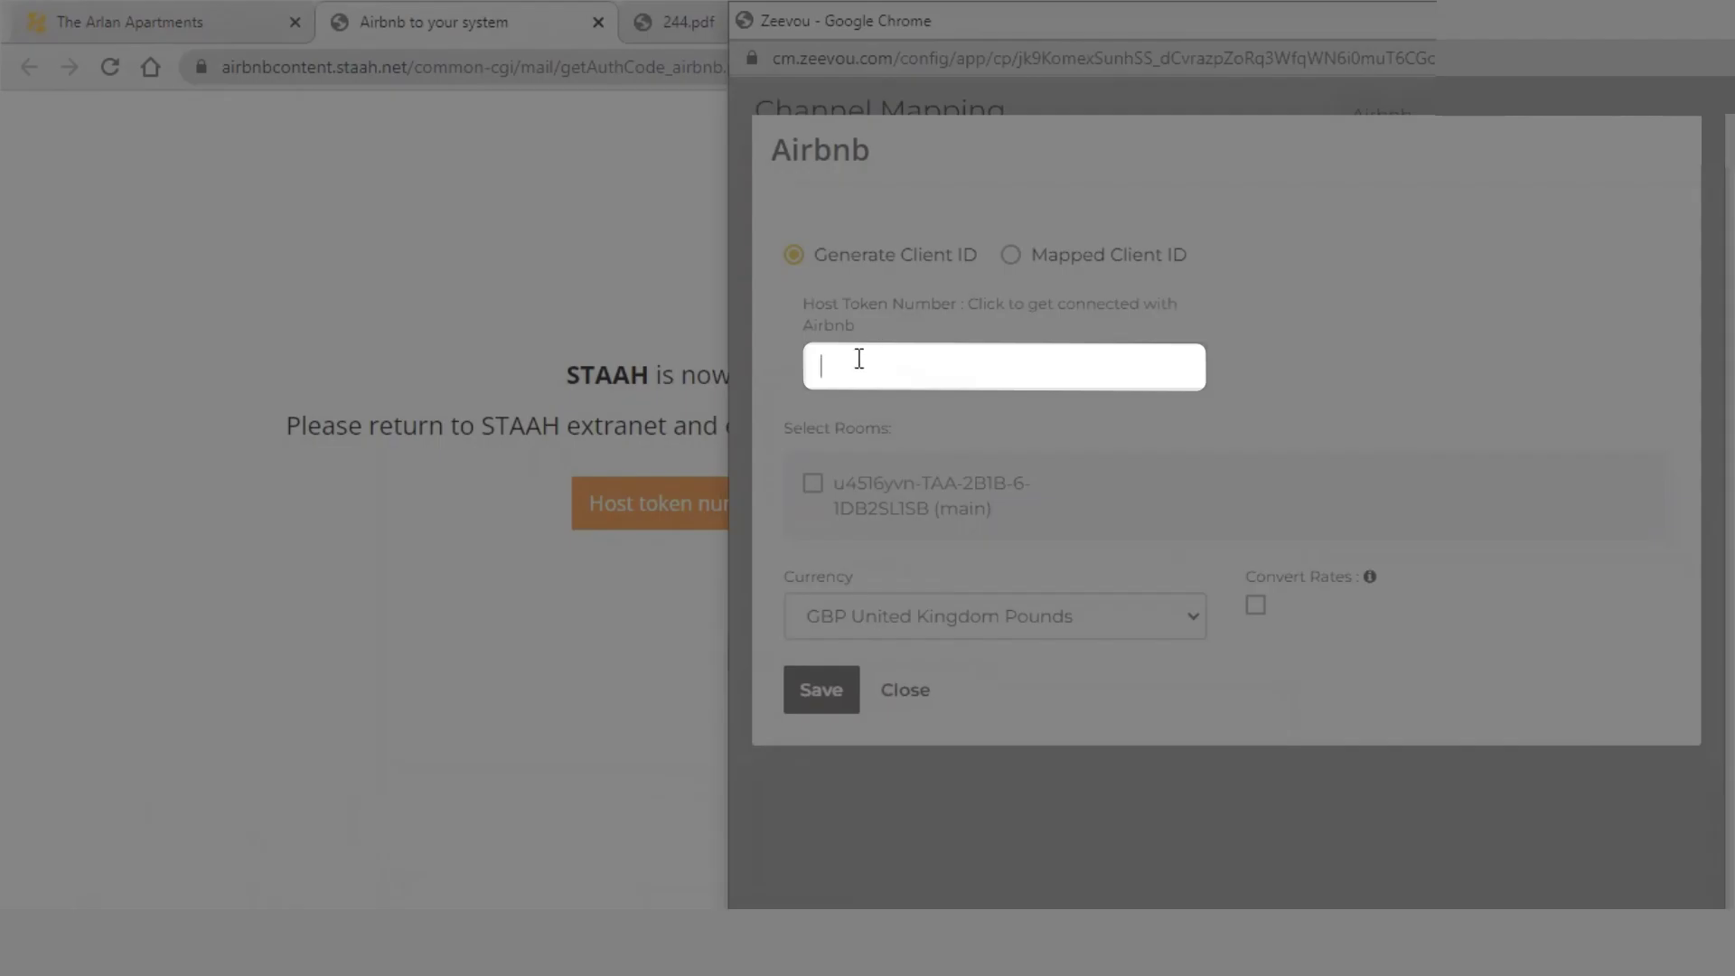
right_click(857, 360)
left_click(922, 550)
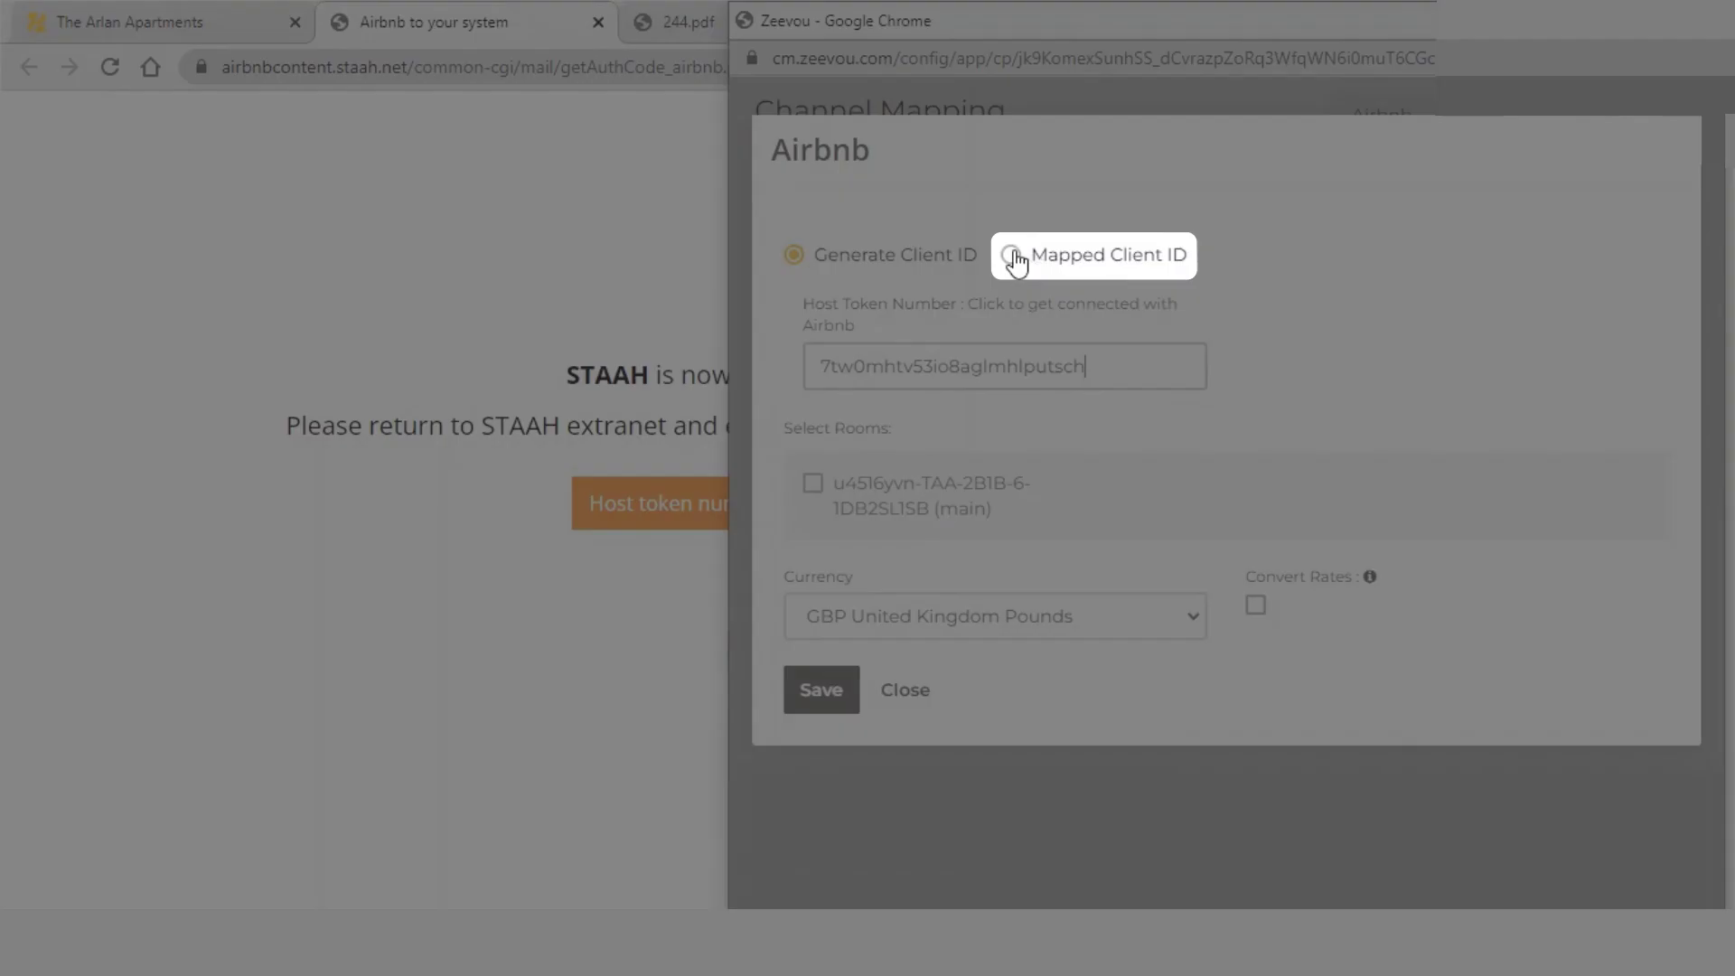
left_click(1009, 256)
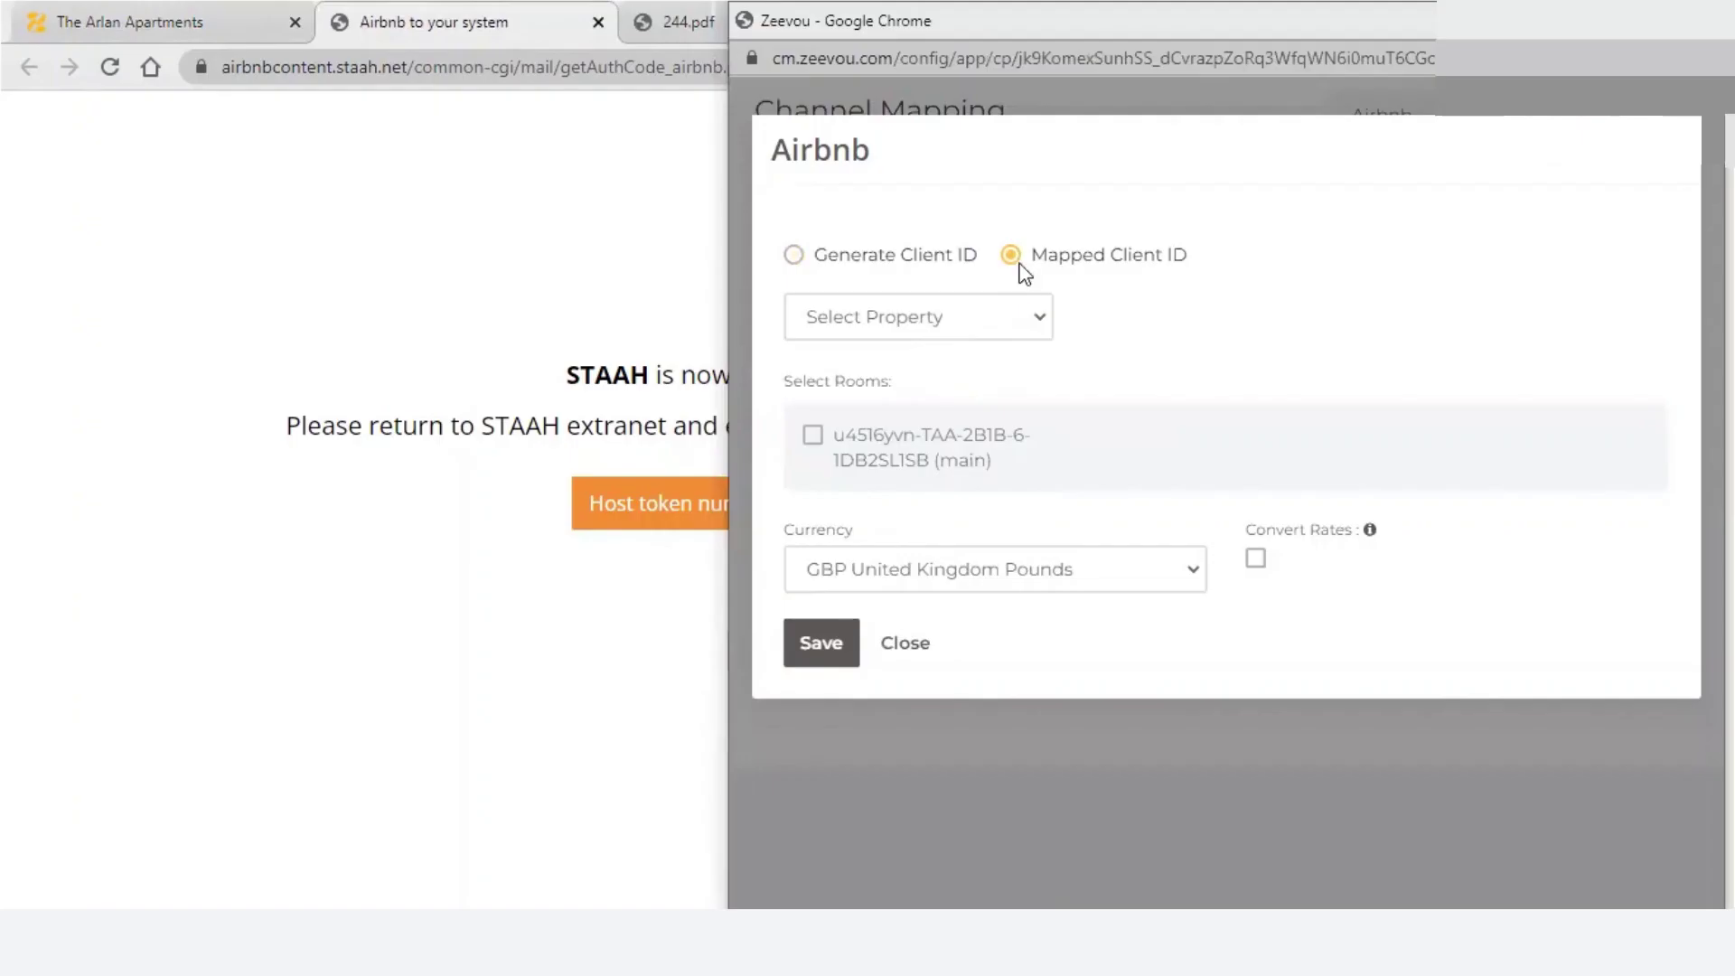
left_click(1044, 316)
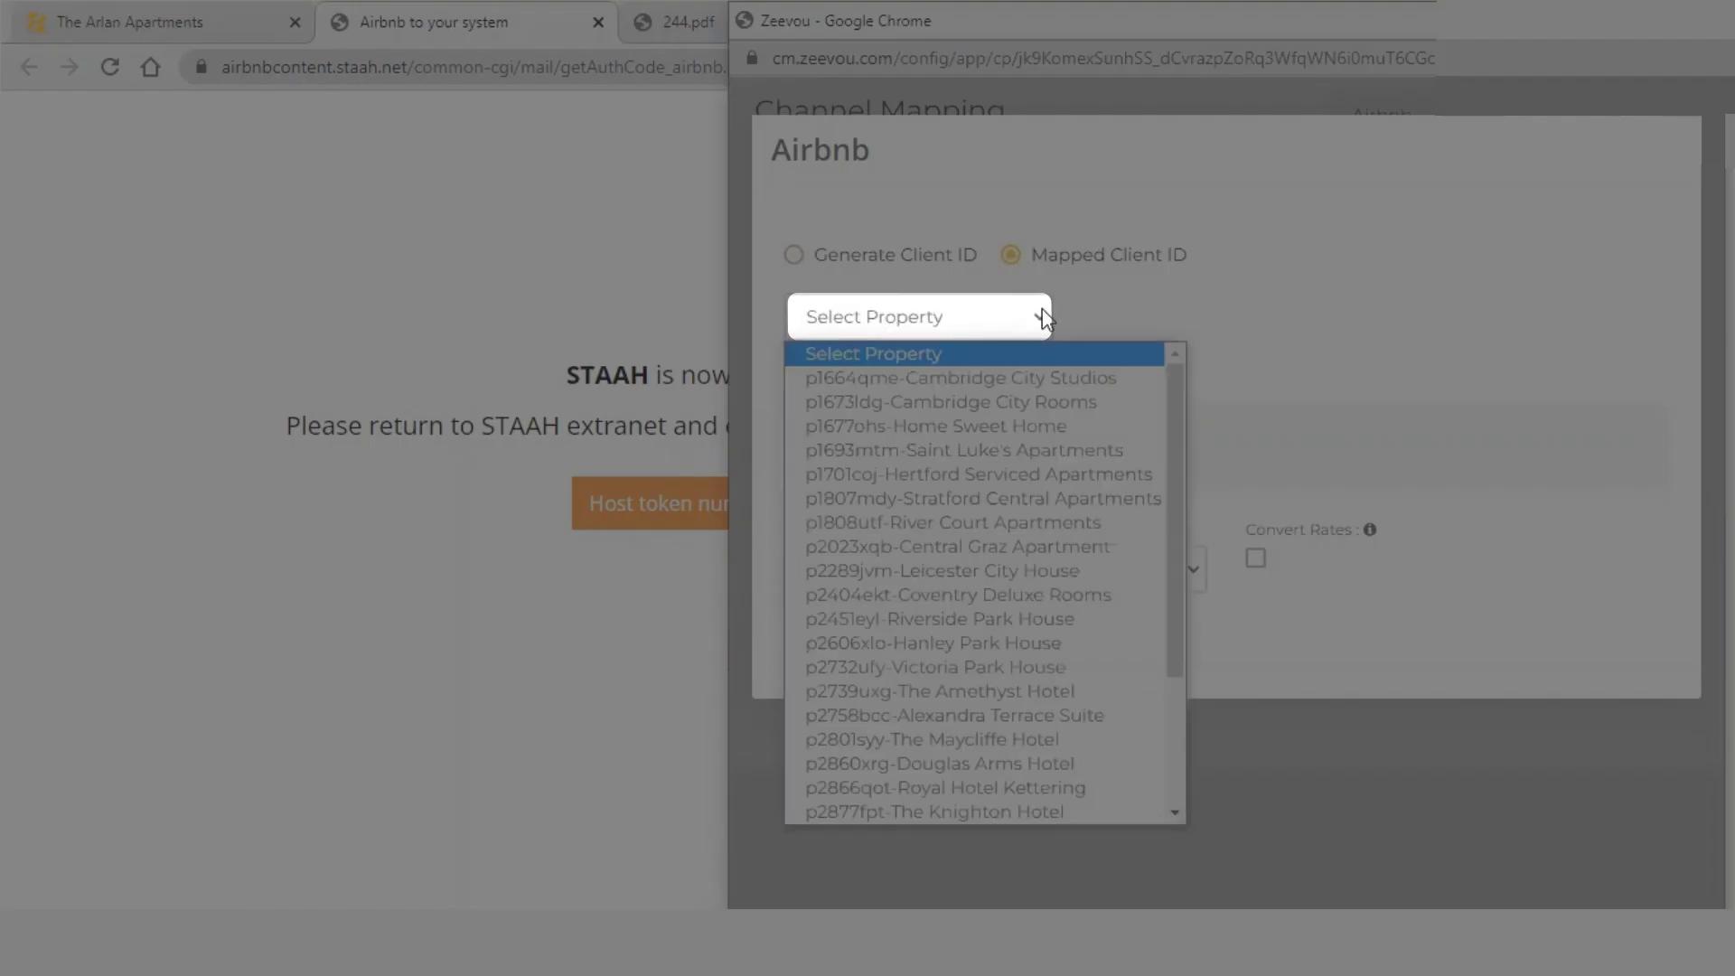
left_click(960, 380)
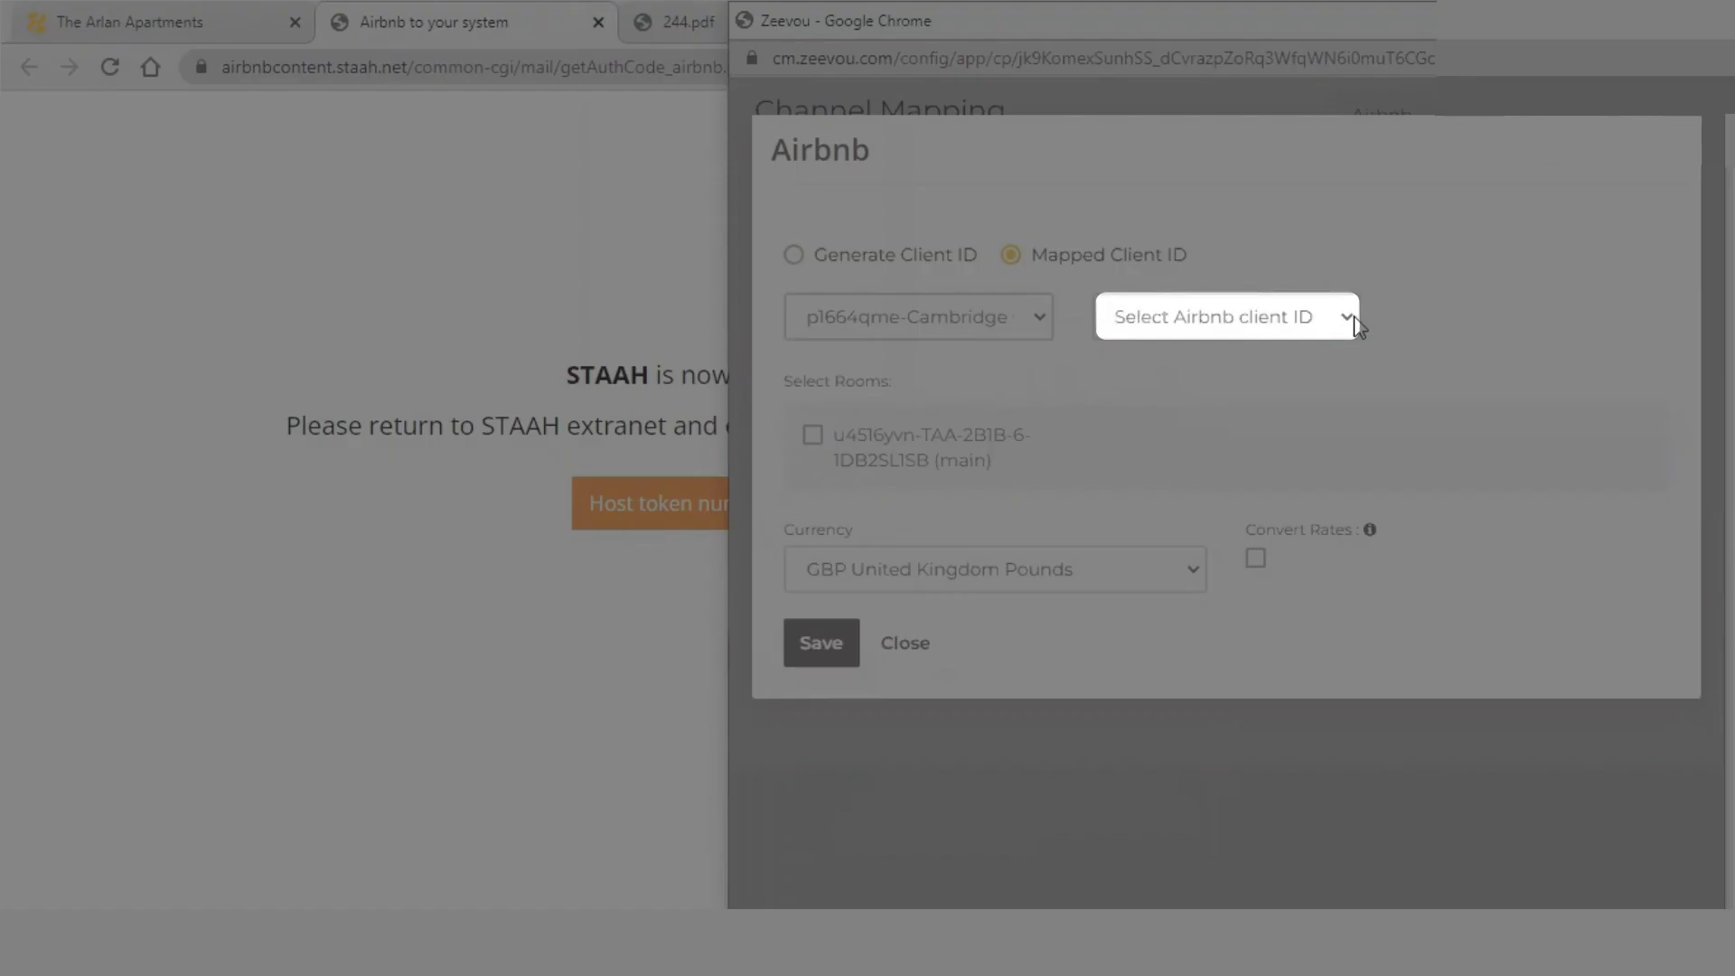
left_click(1337, 318)
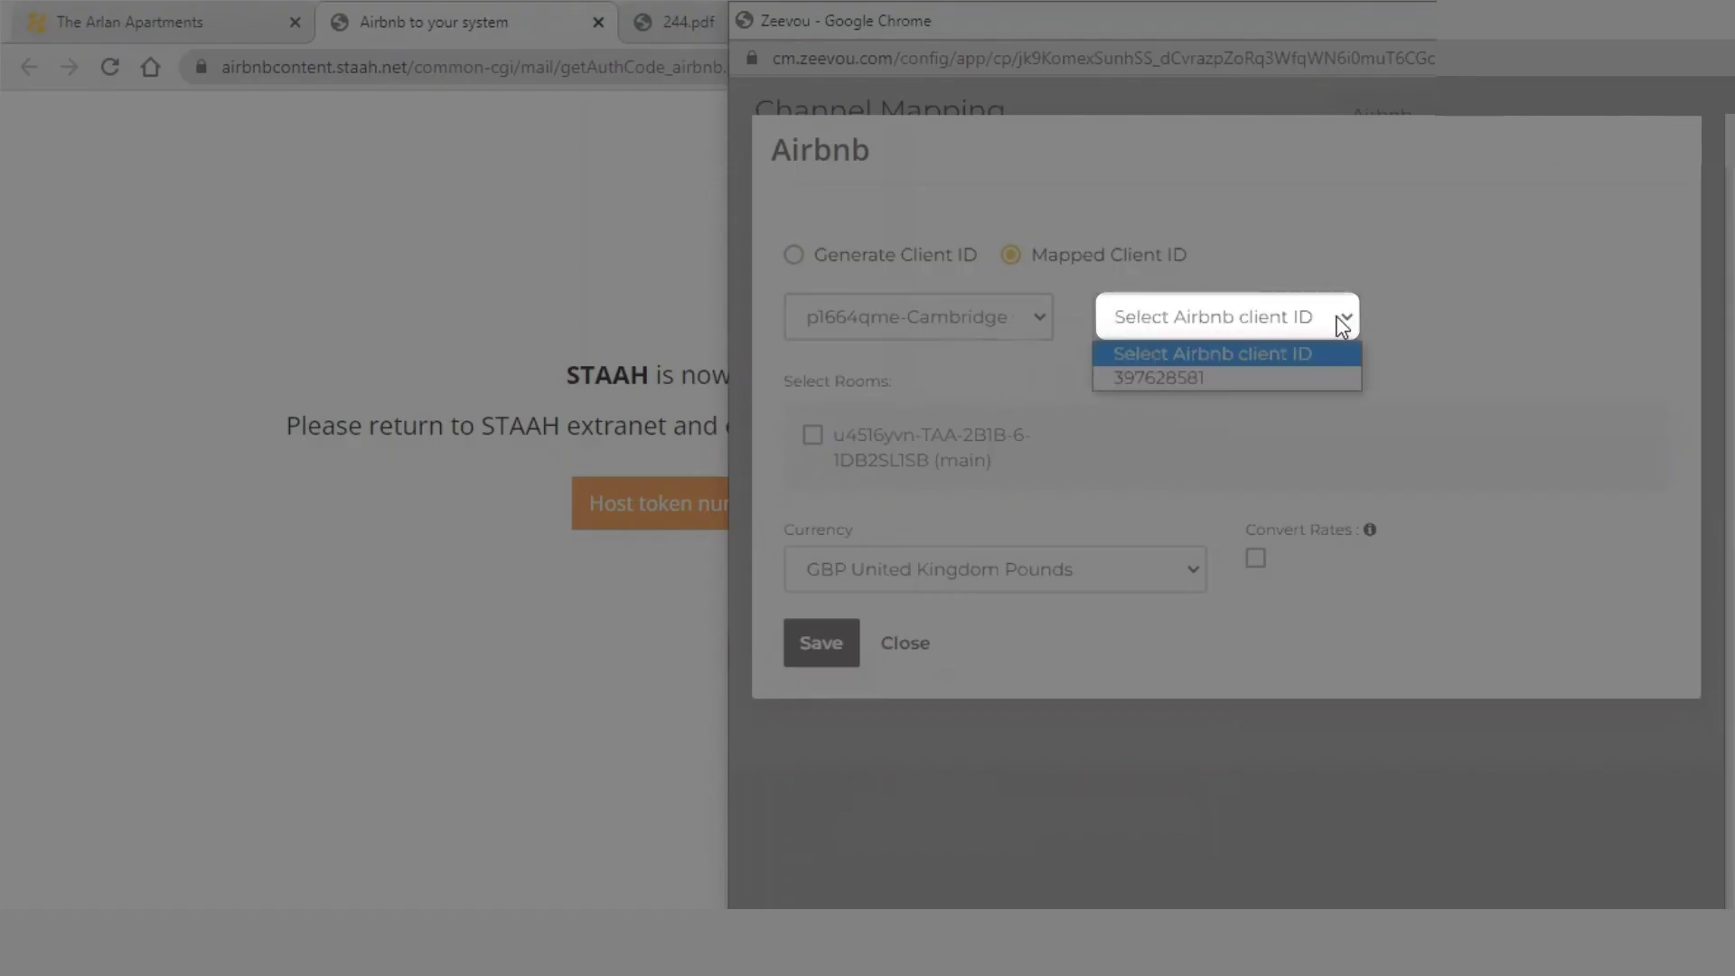
left_click(1200, 376)
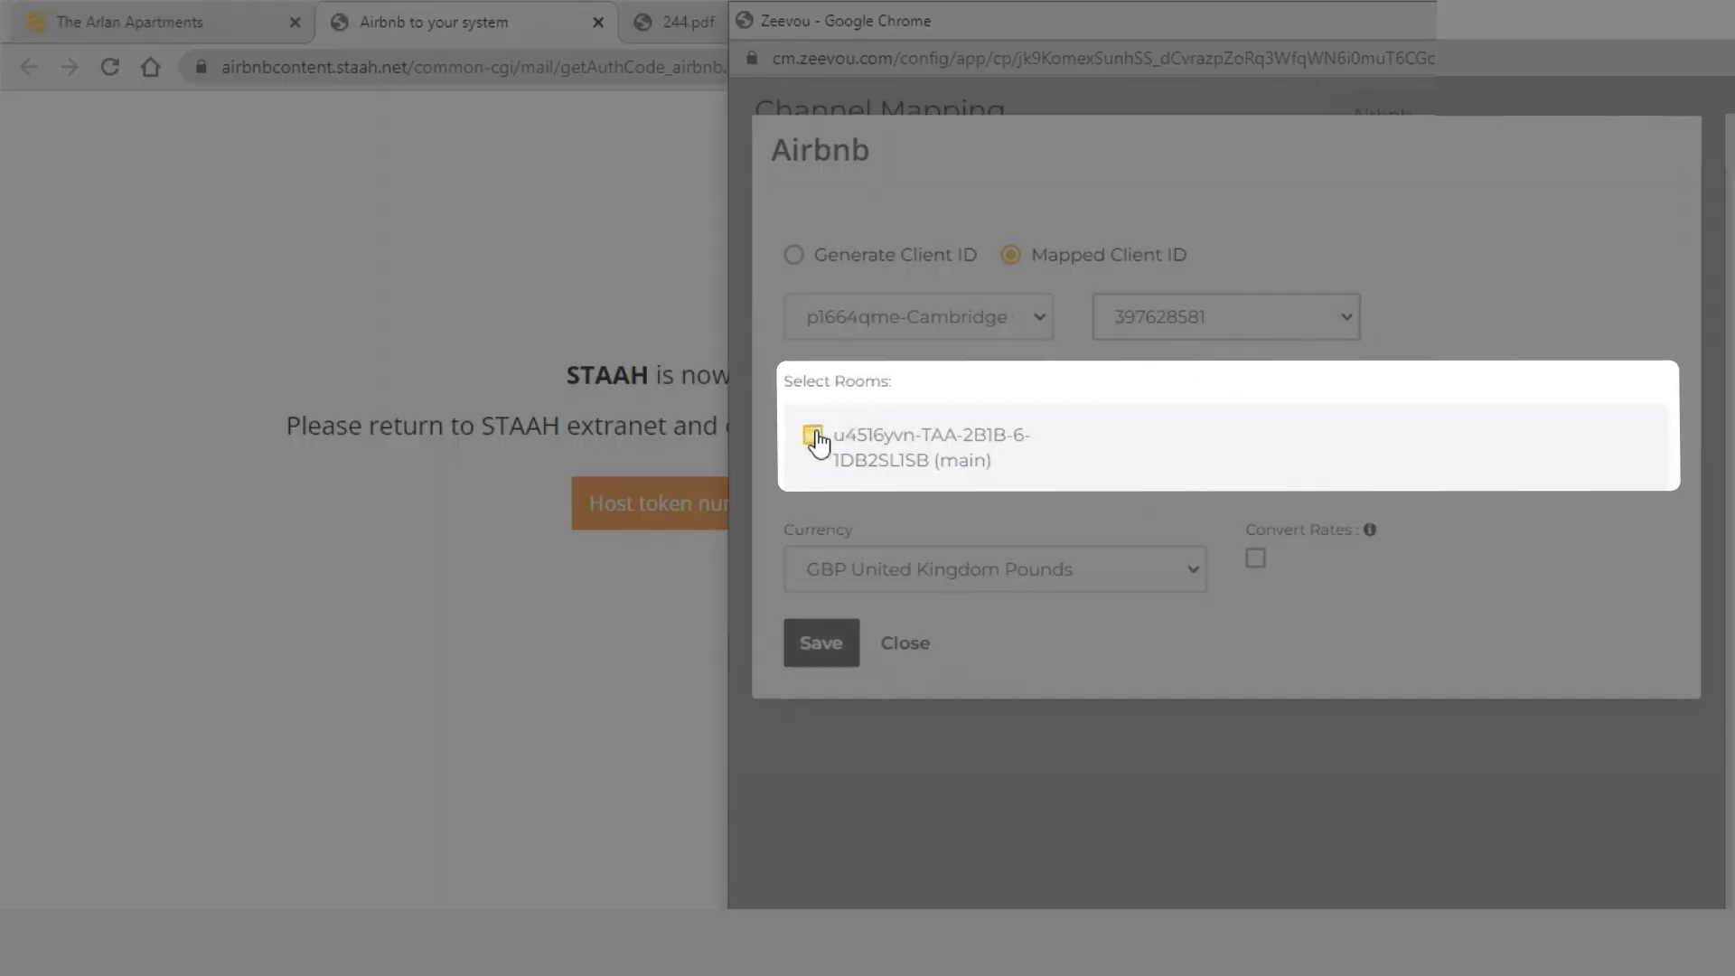
left_click(813, 436)
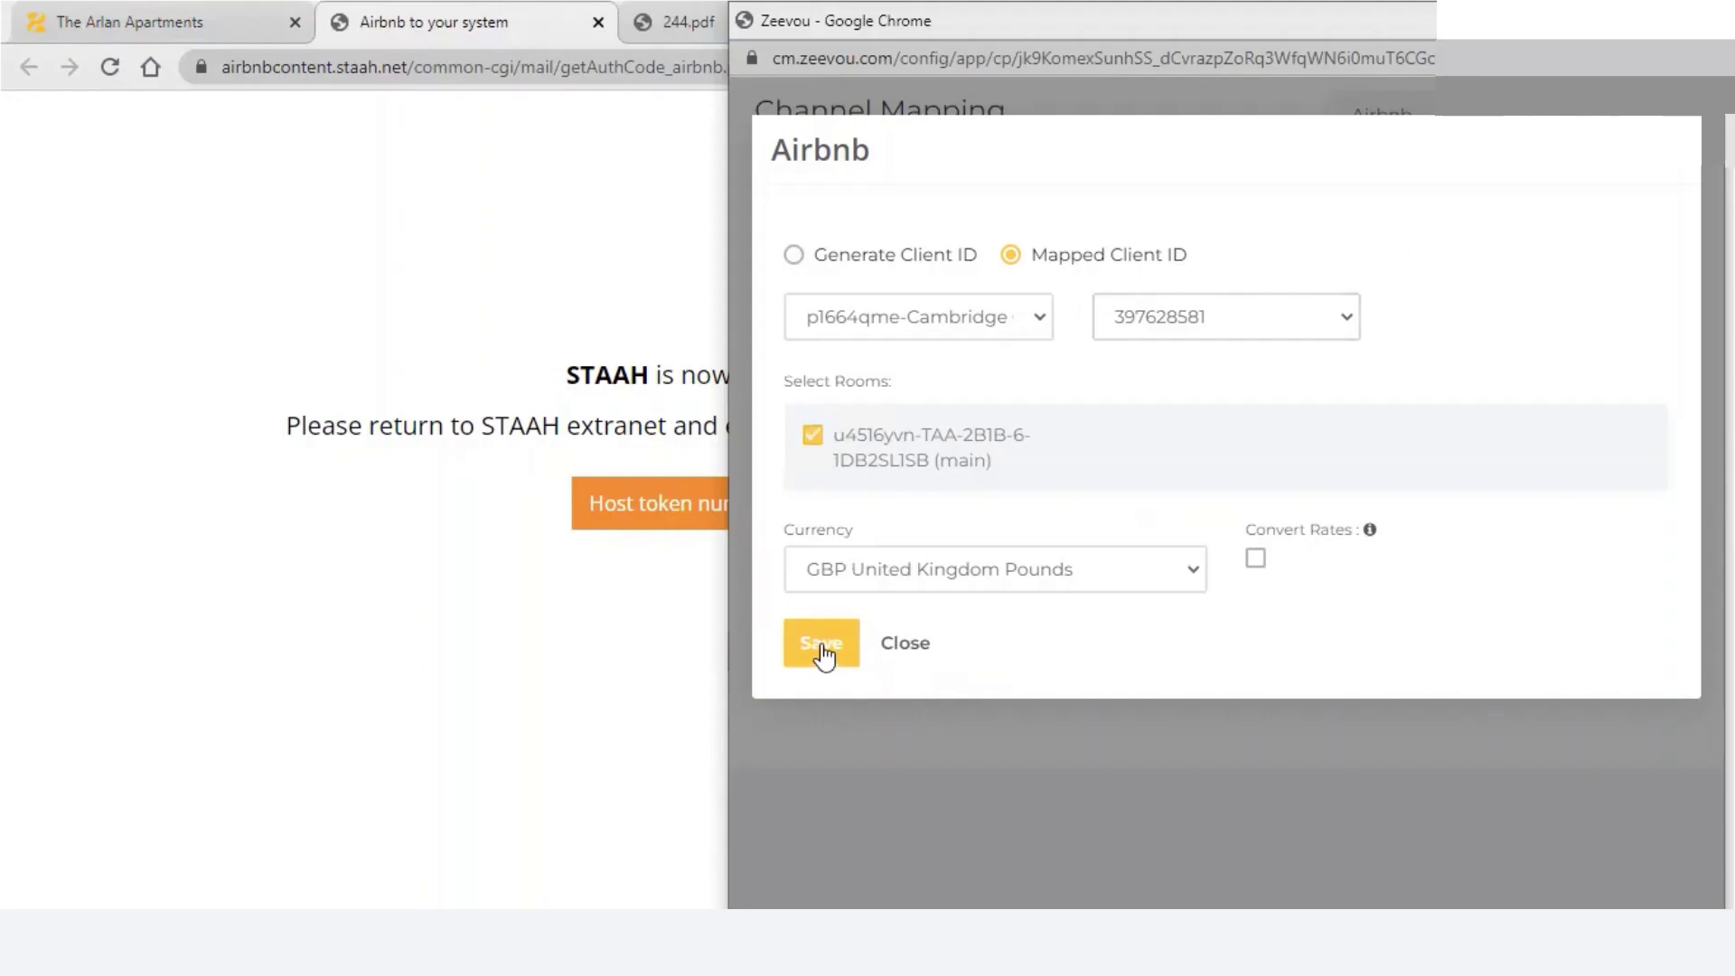
left_click(823, 647)
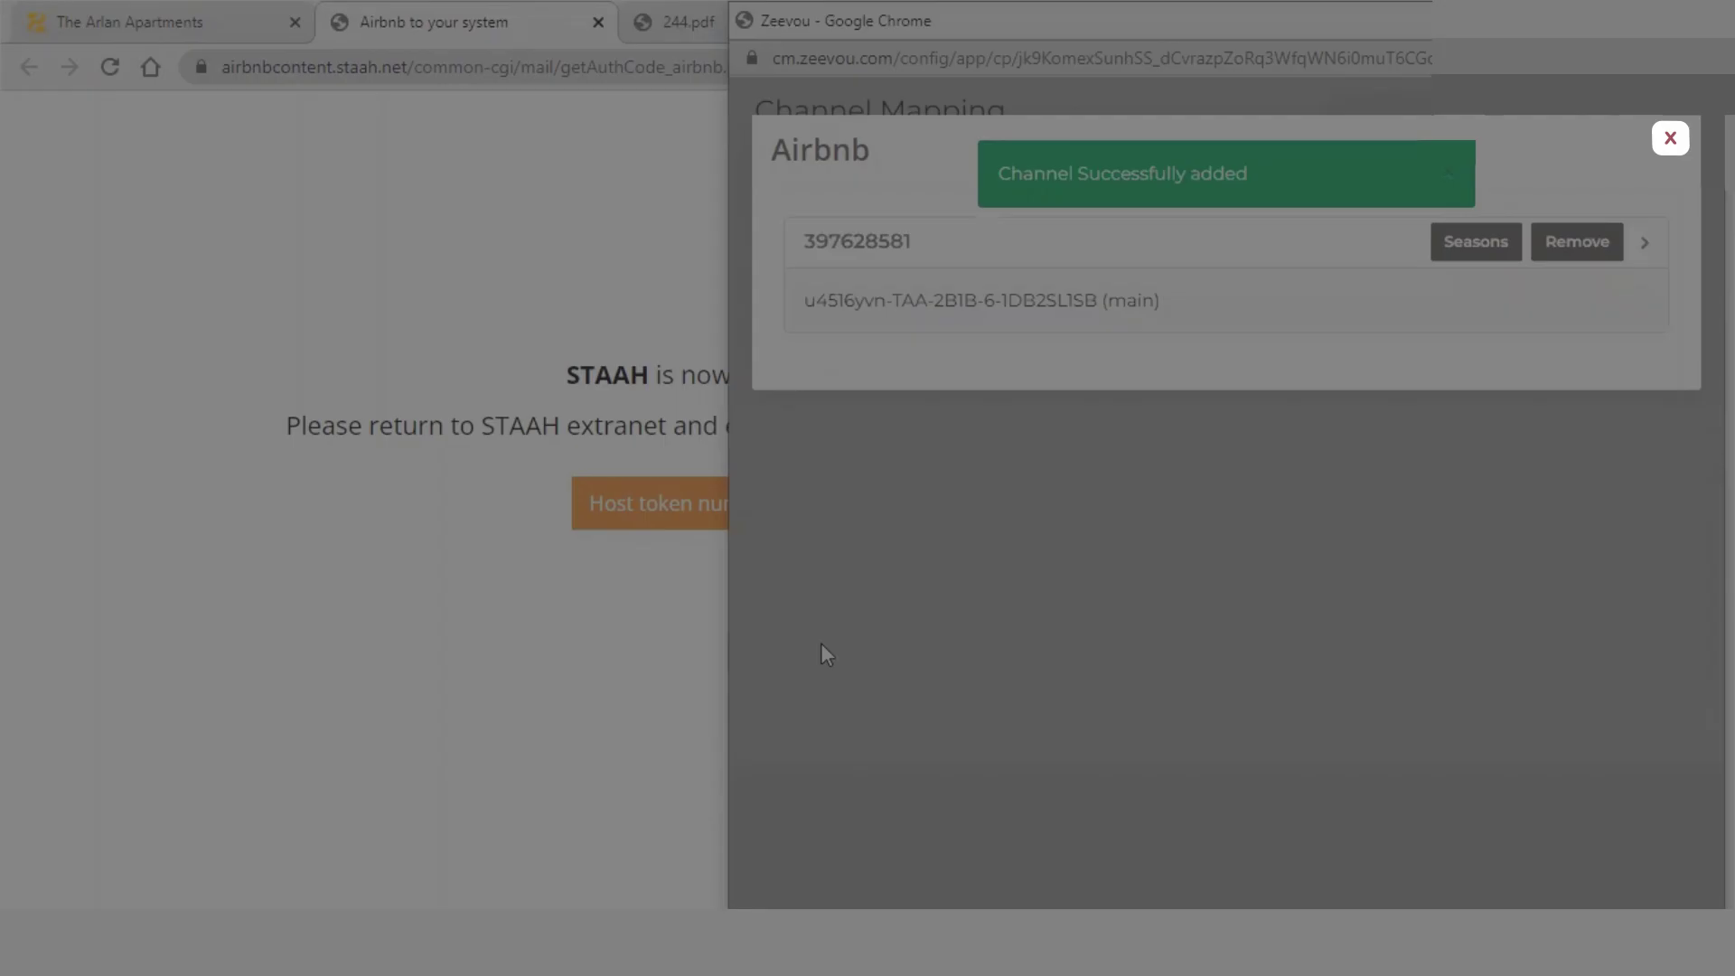
- In Airbnb room mapping, set 4 guests, adjust the multiplier, and choose rateplan TAA- 2 Bed-new
left_click(1670, 138)
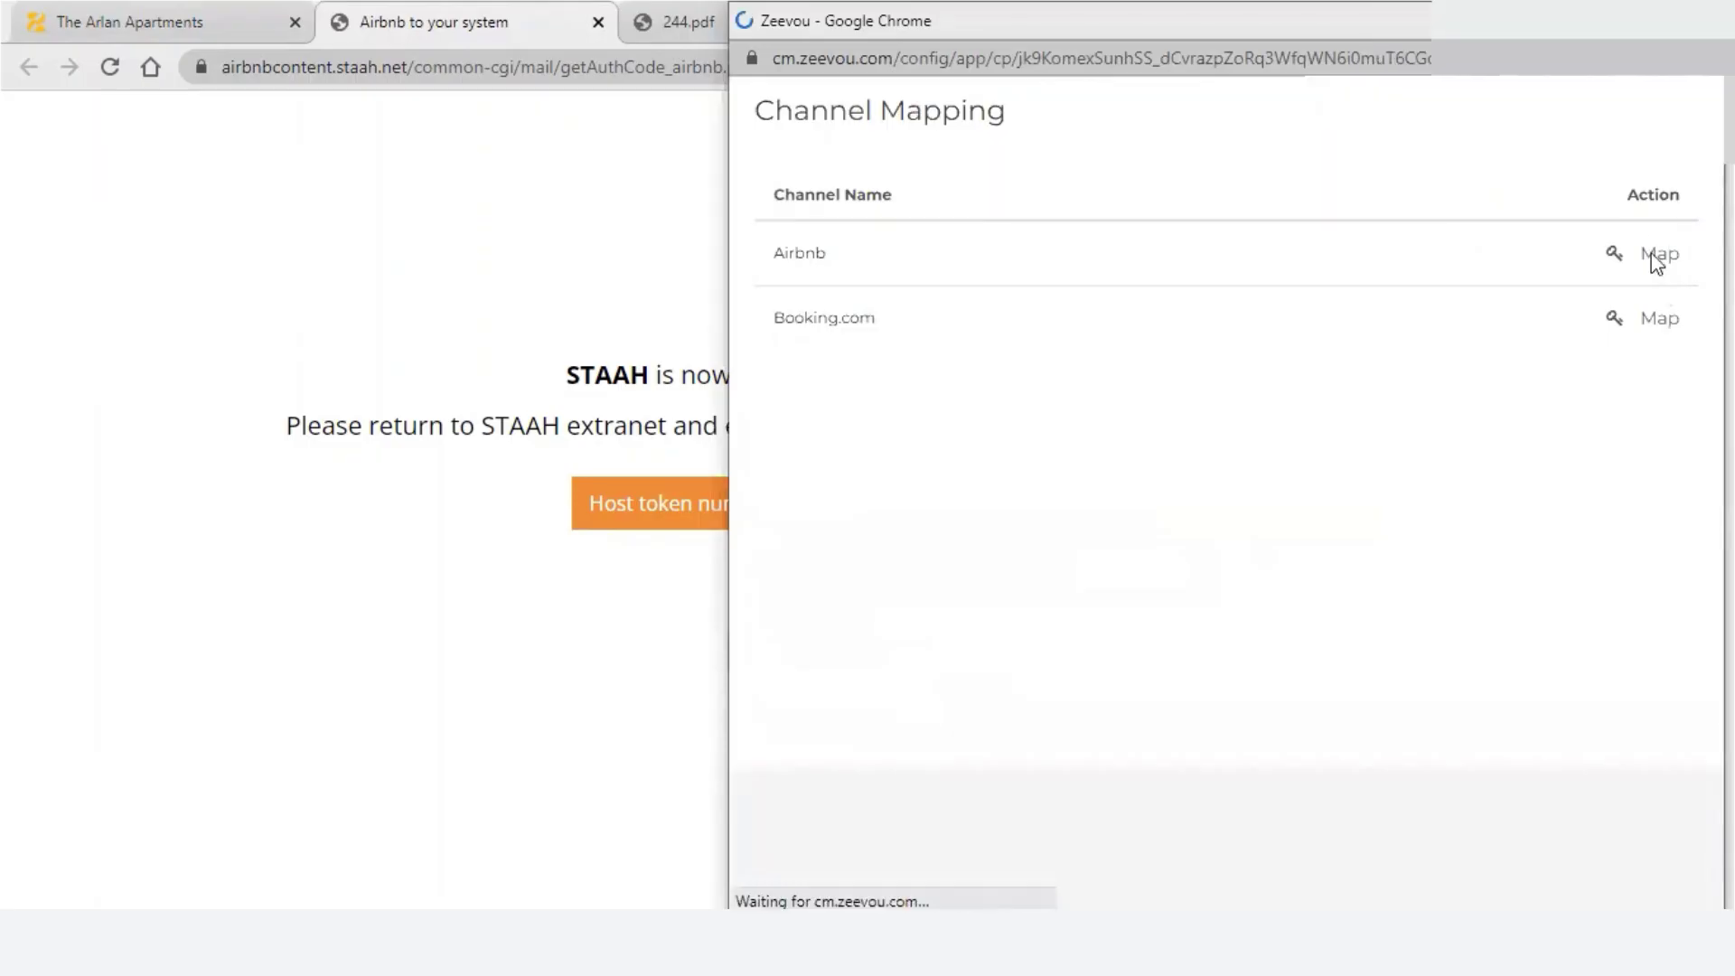
left_click(1651, 254)
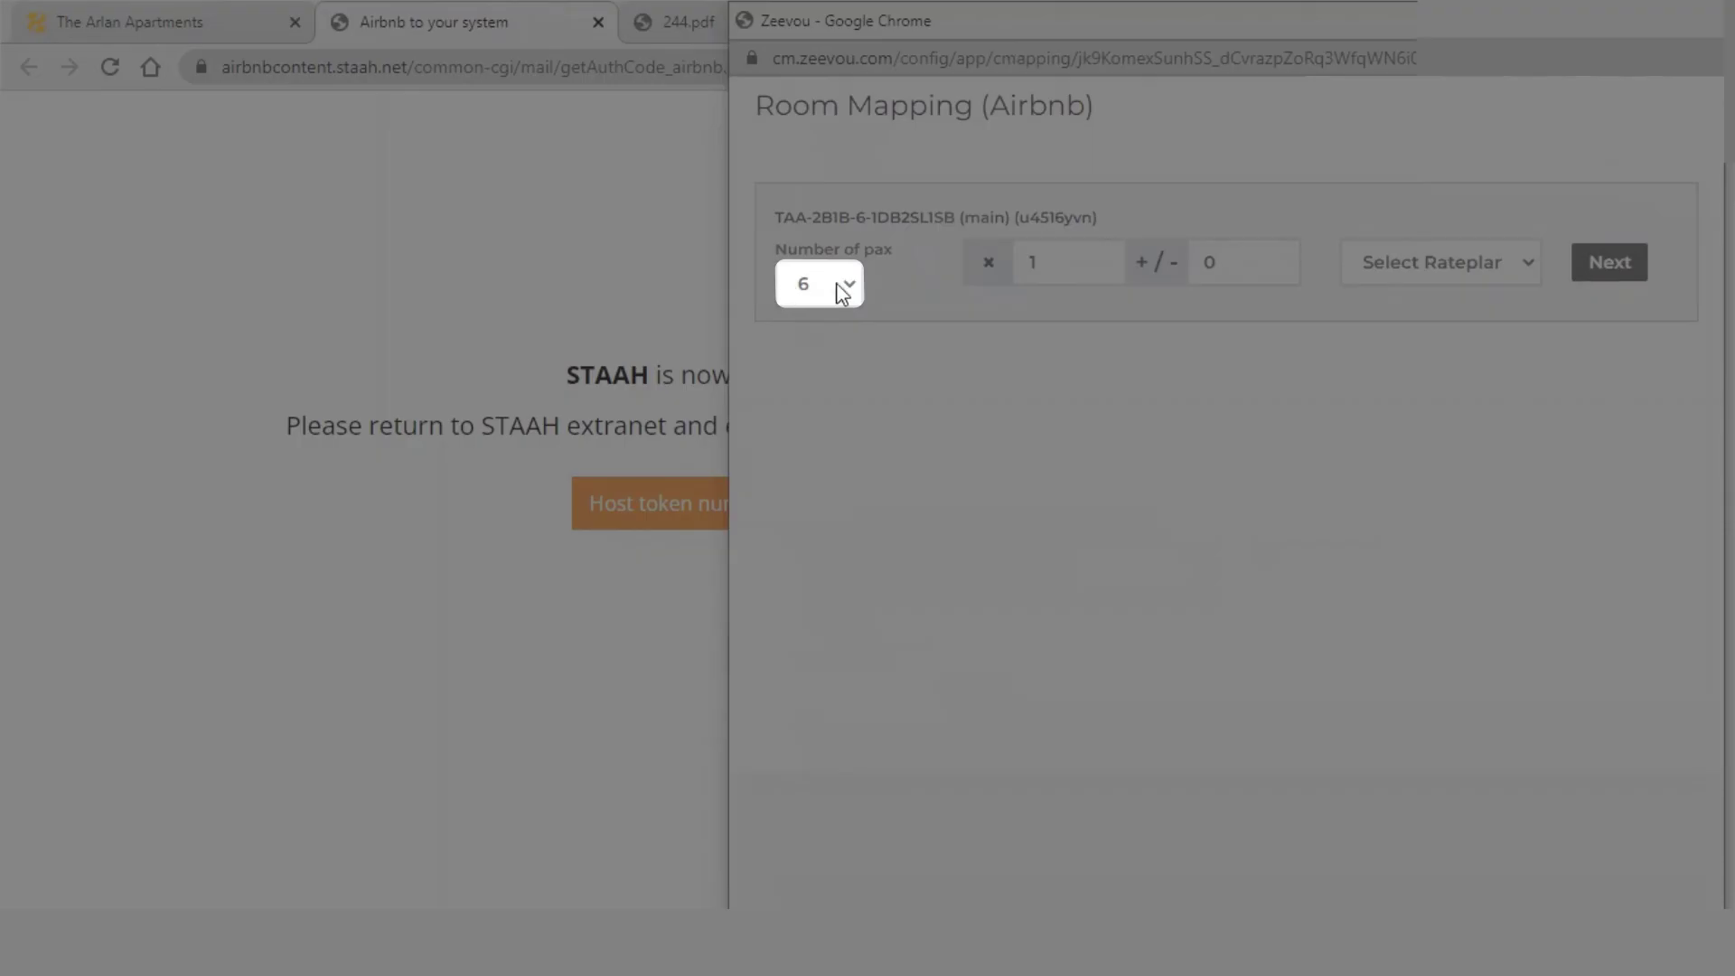
left_click(850, 286)
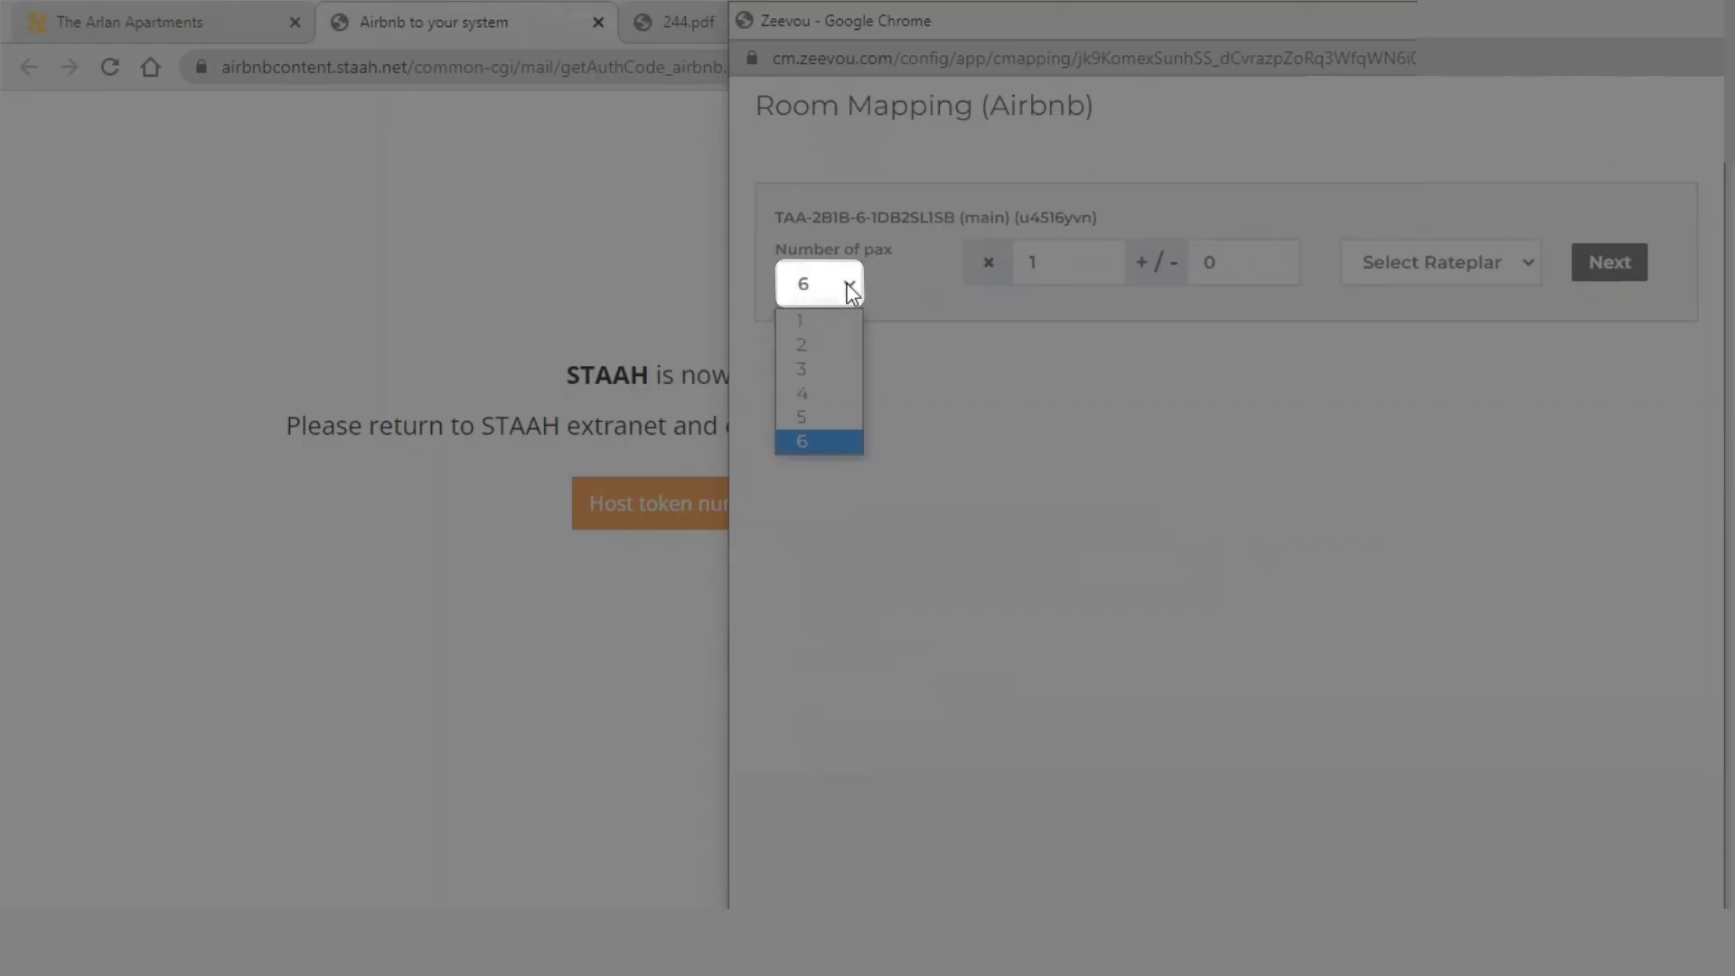
left_click(819, 394)
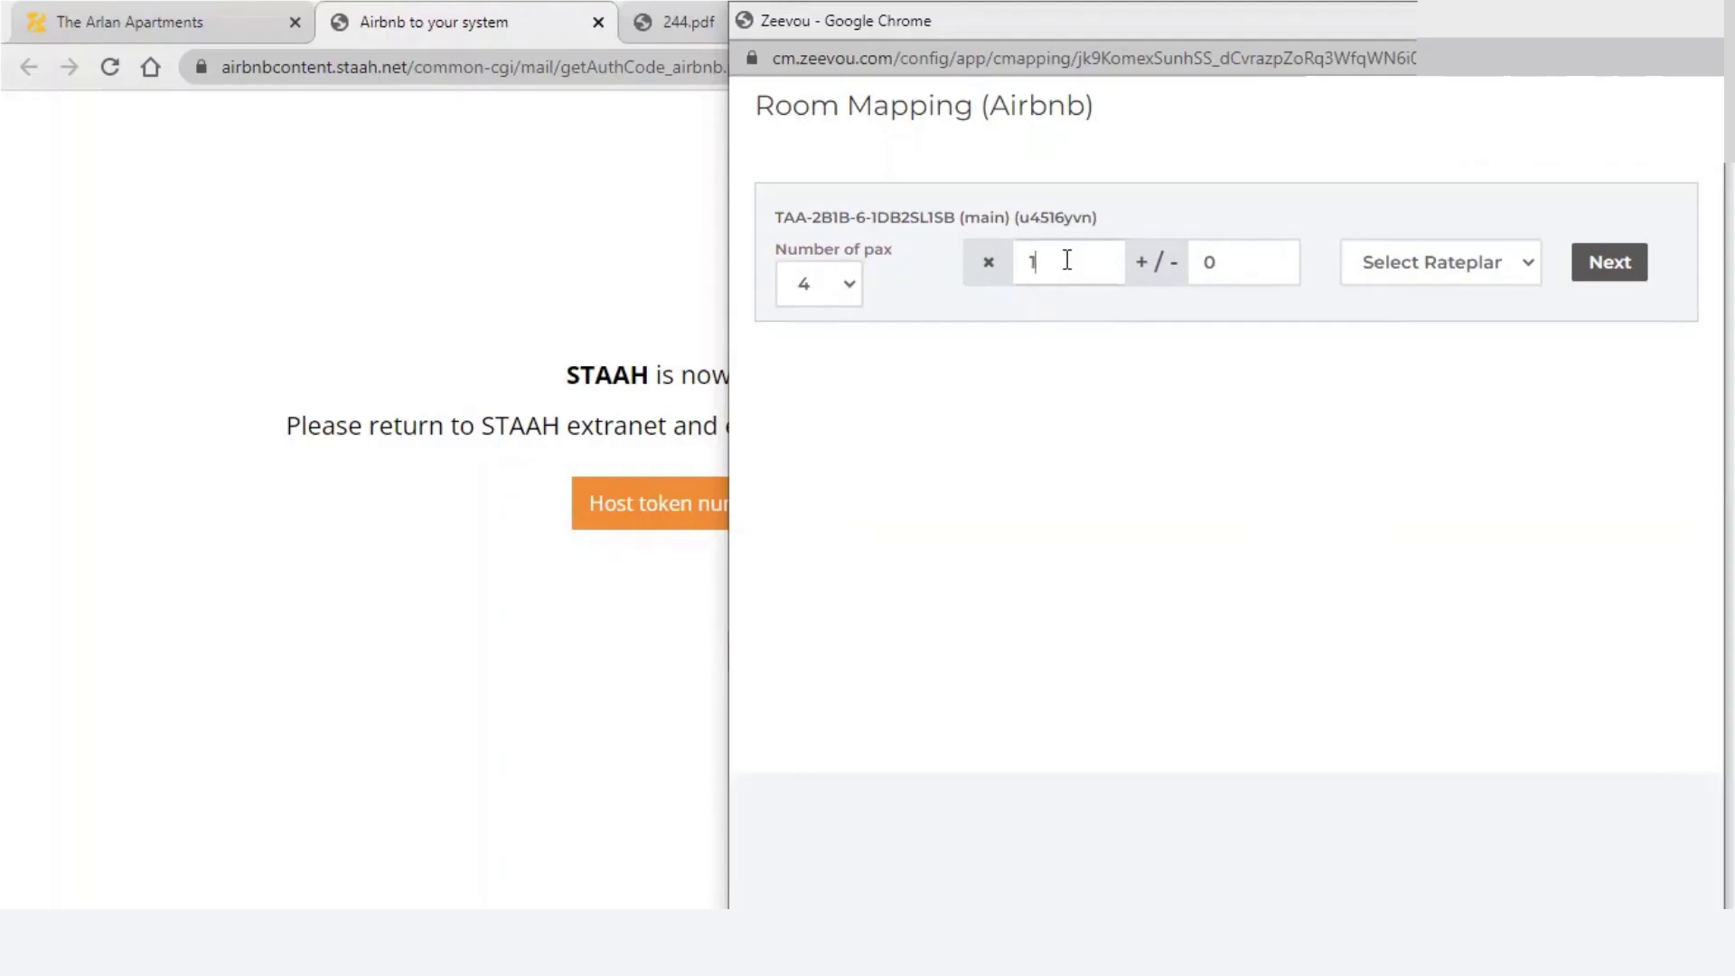
type("18")
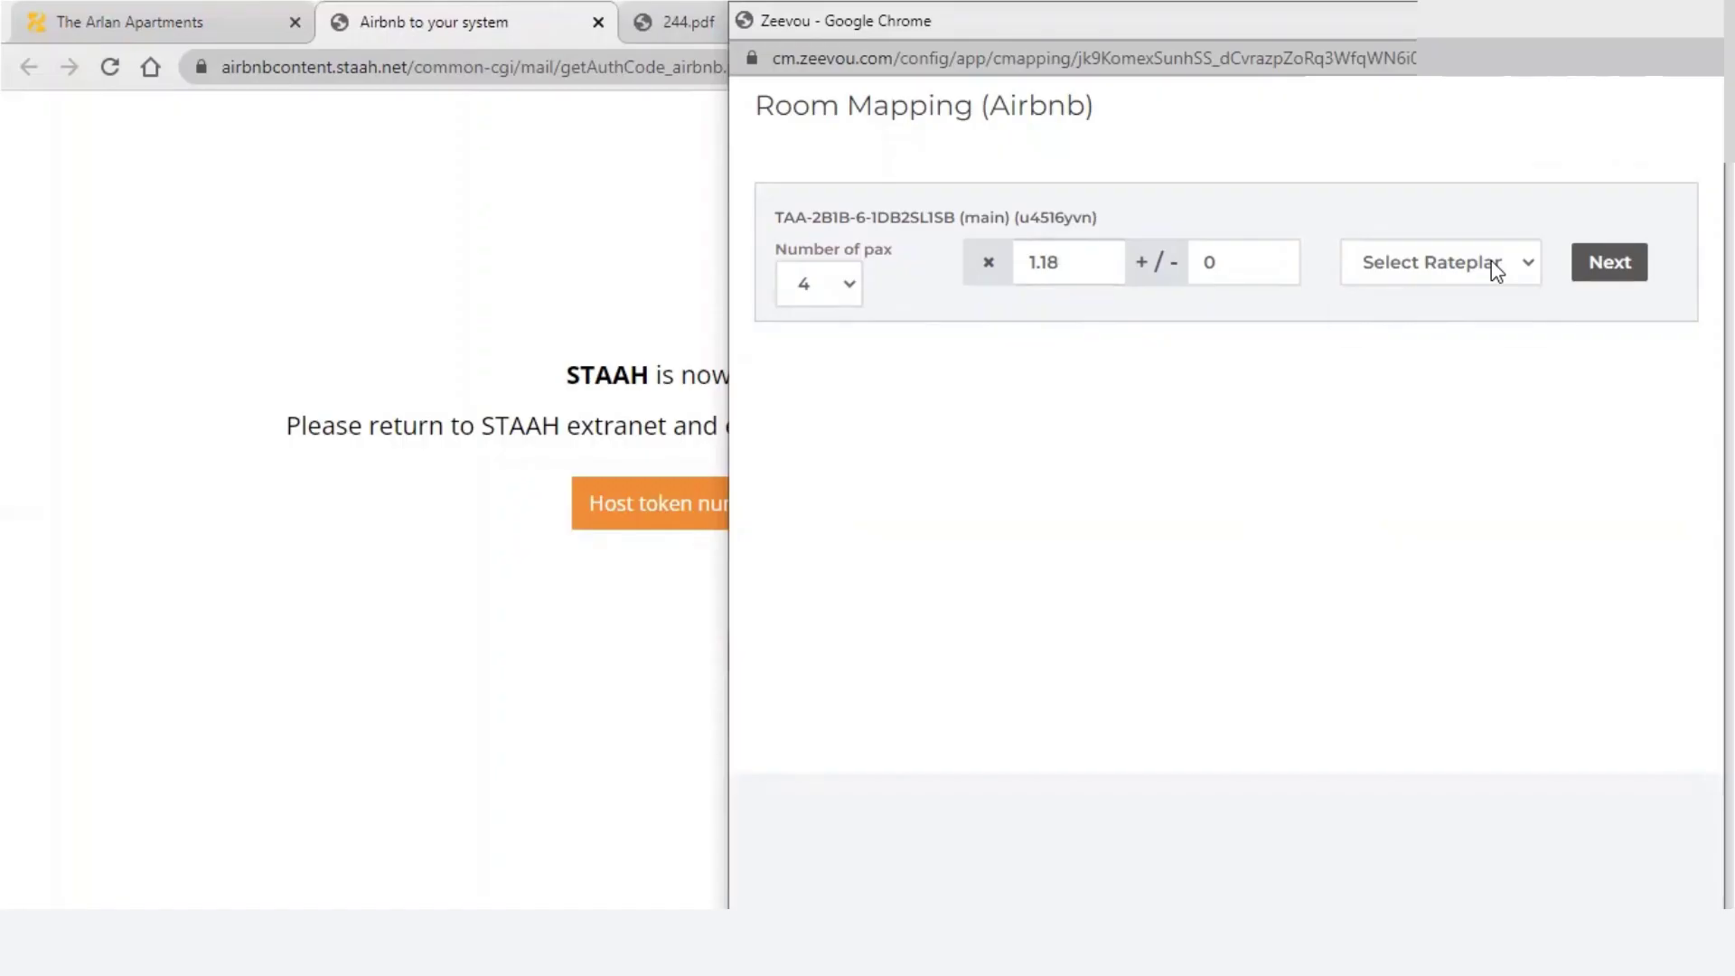
left_click(1491, 262)
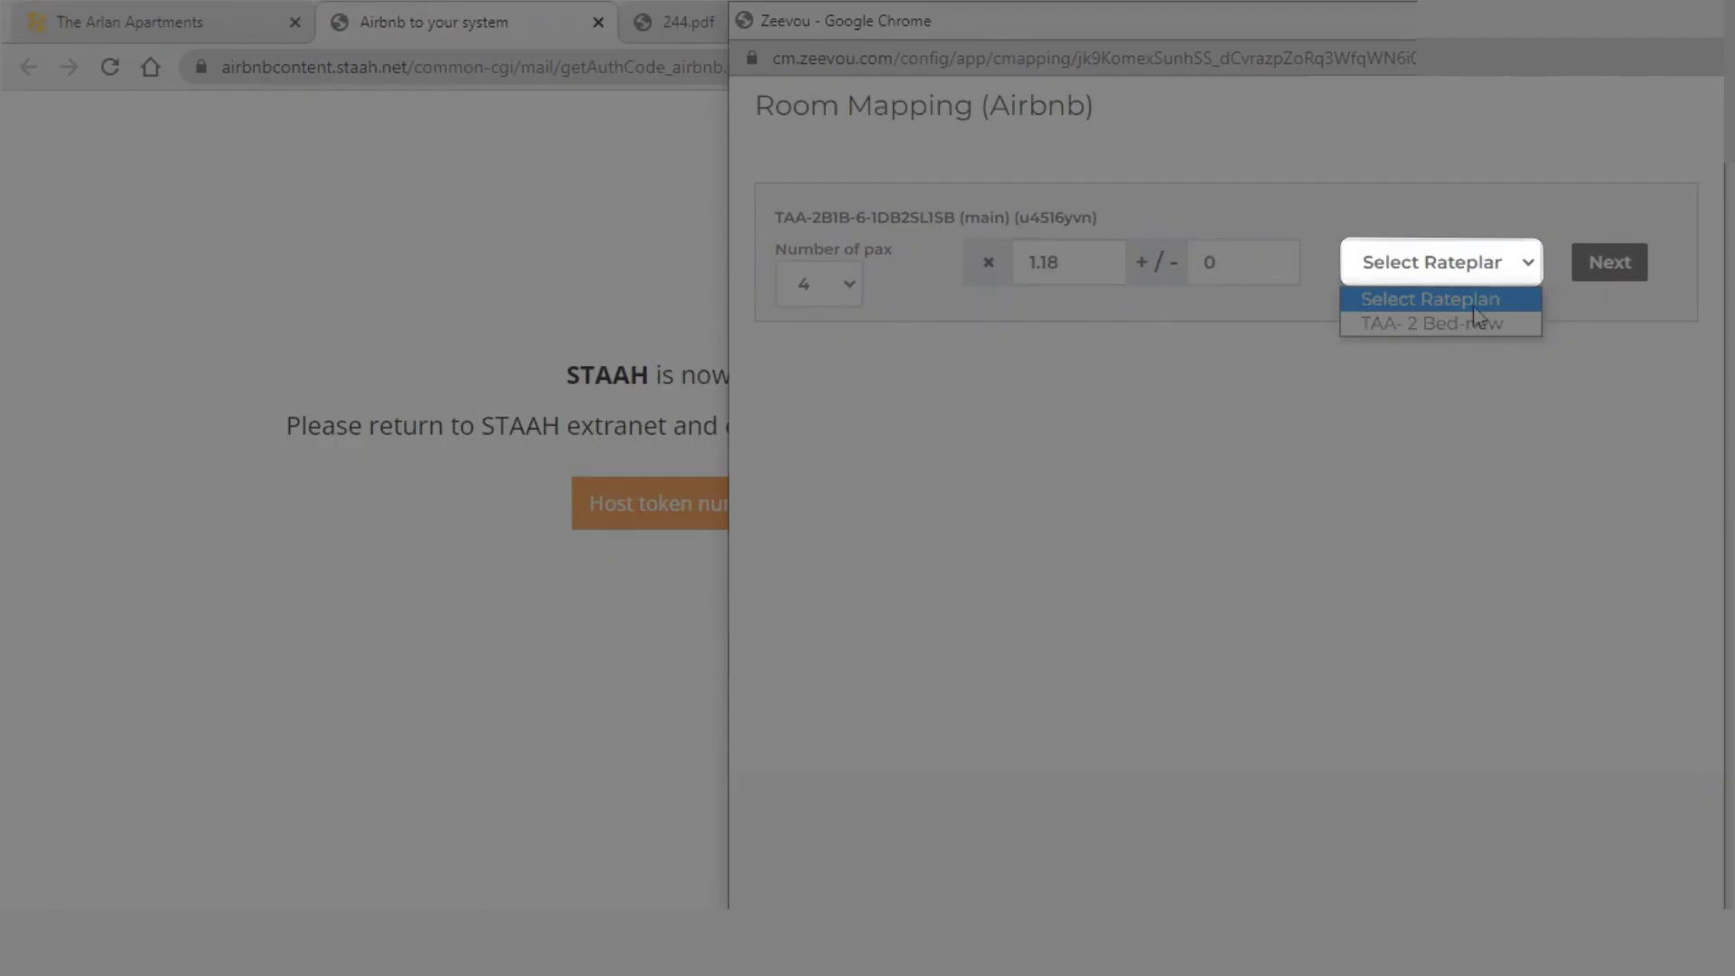
left_click(1476, 323)
left_click(1606, 262)
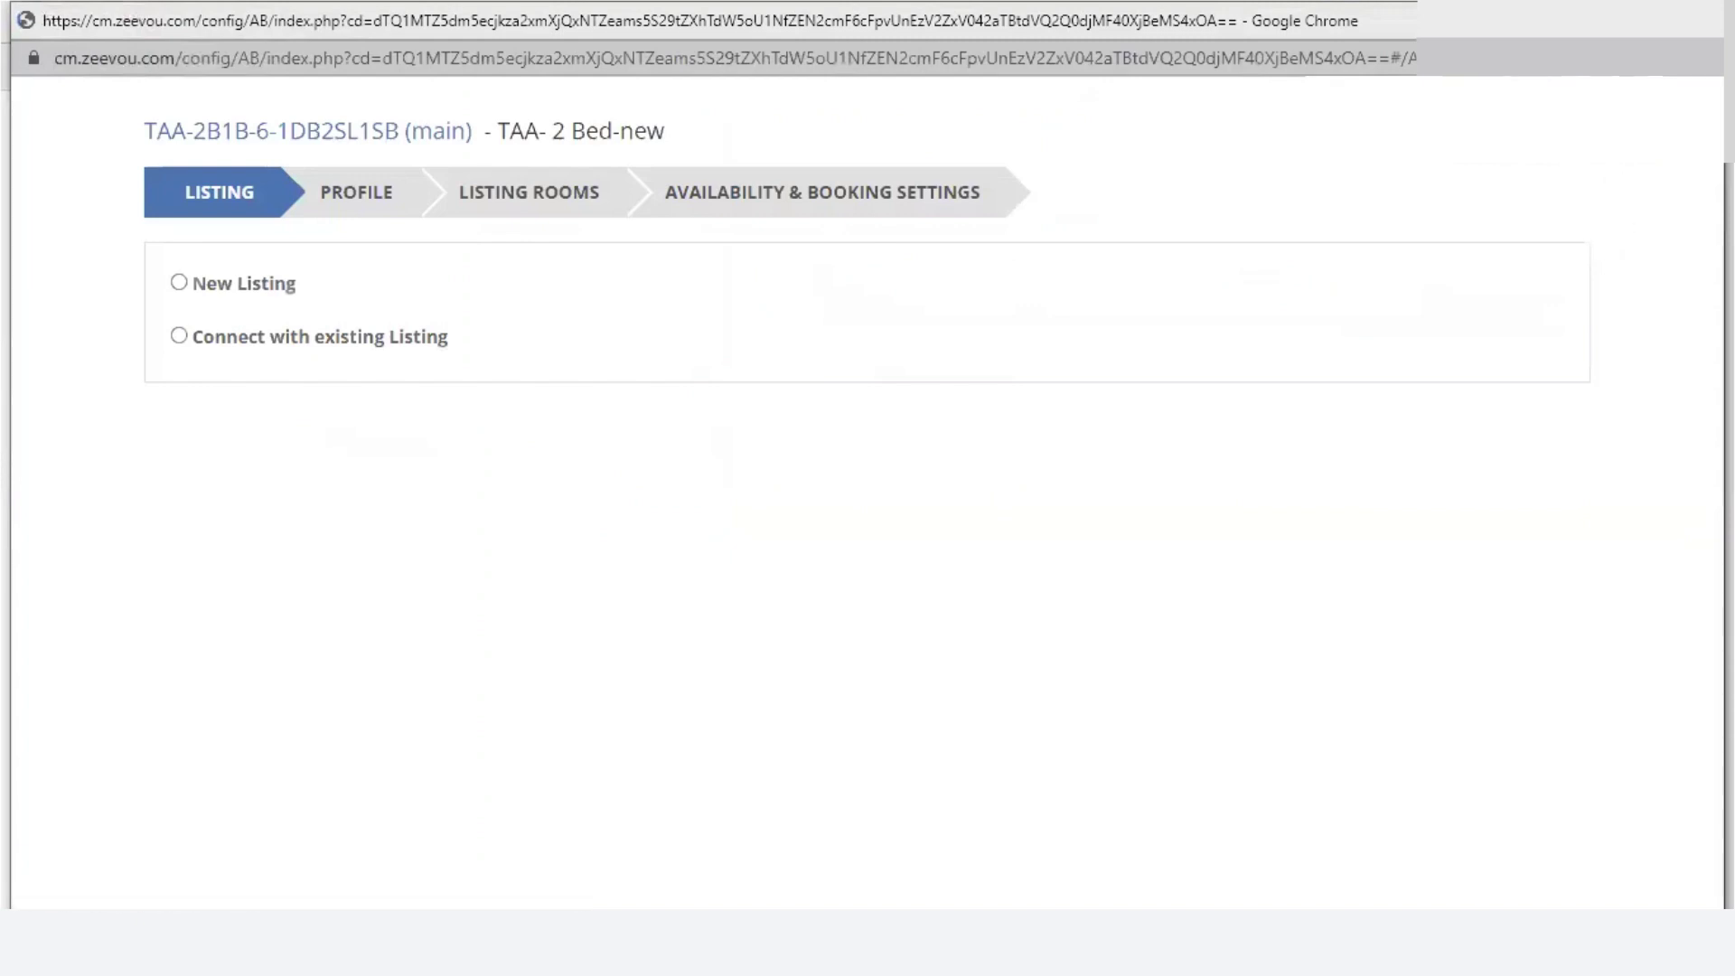
- Connect existing Airbnb listing 54012406 for rates and availability only, and pull it in
left_click(179, 337)
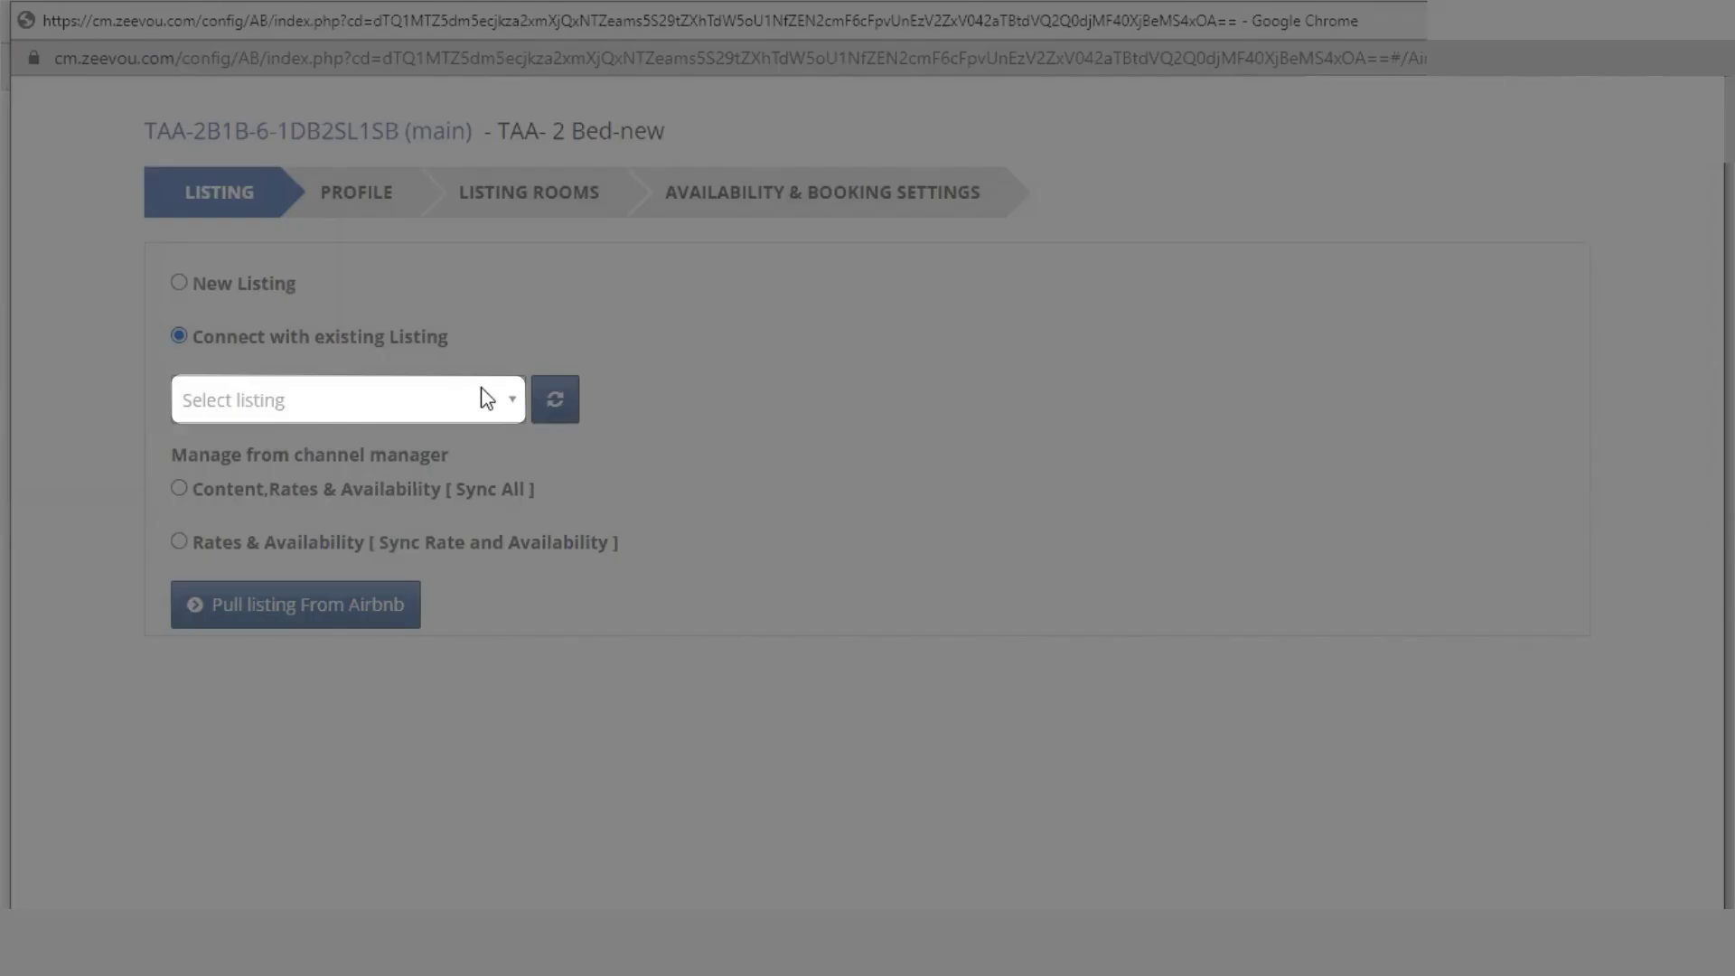
left_click(488, 397)
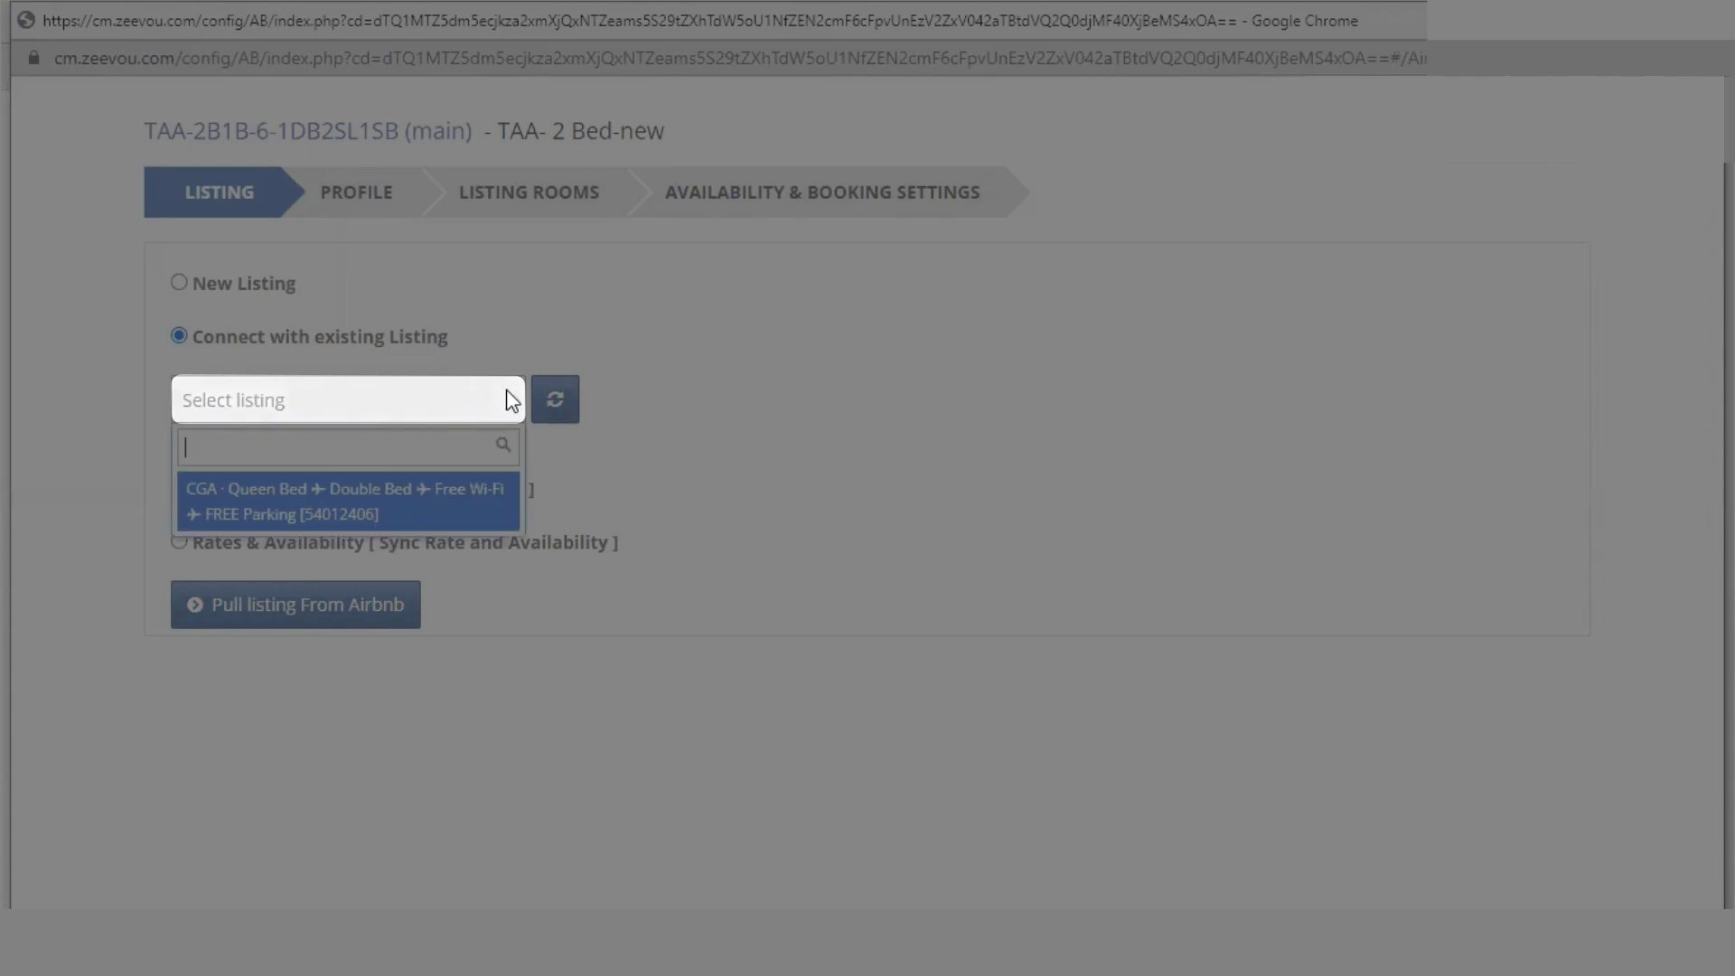
left_click(257, 512)
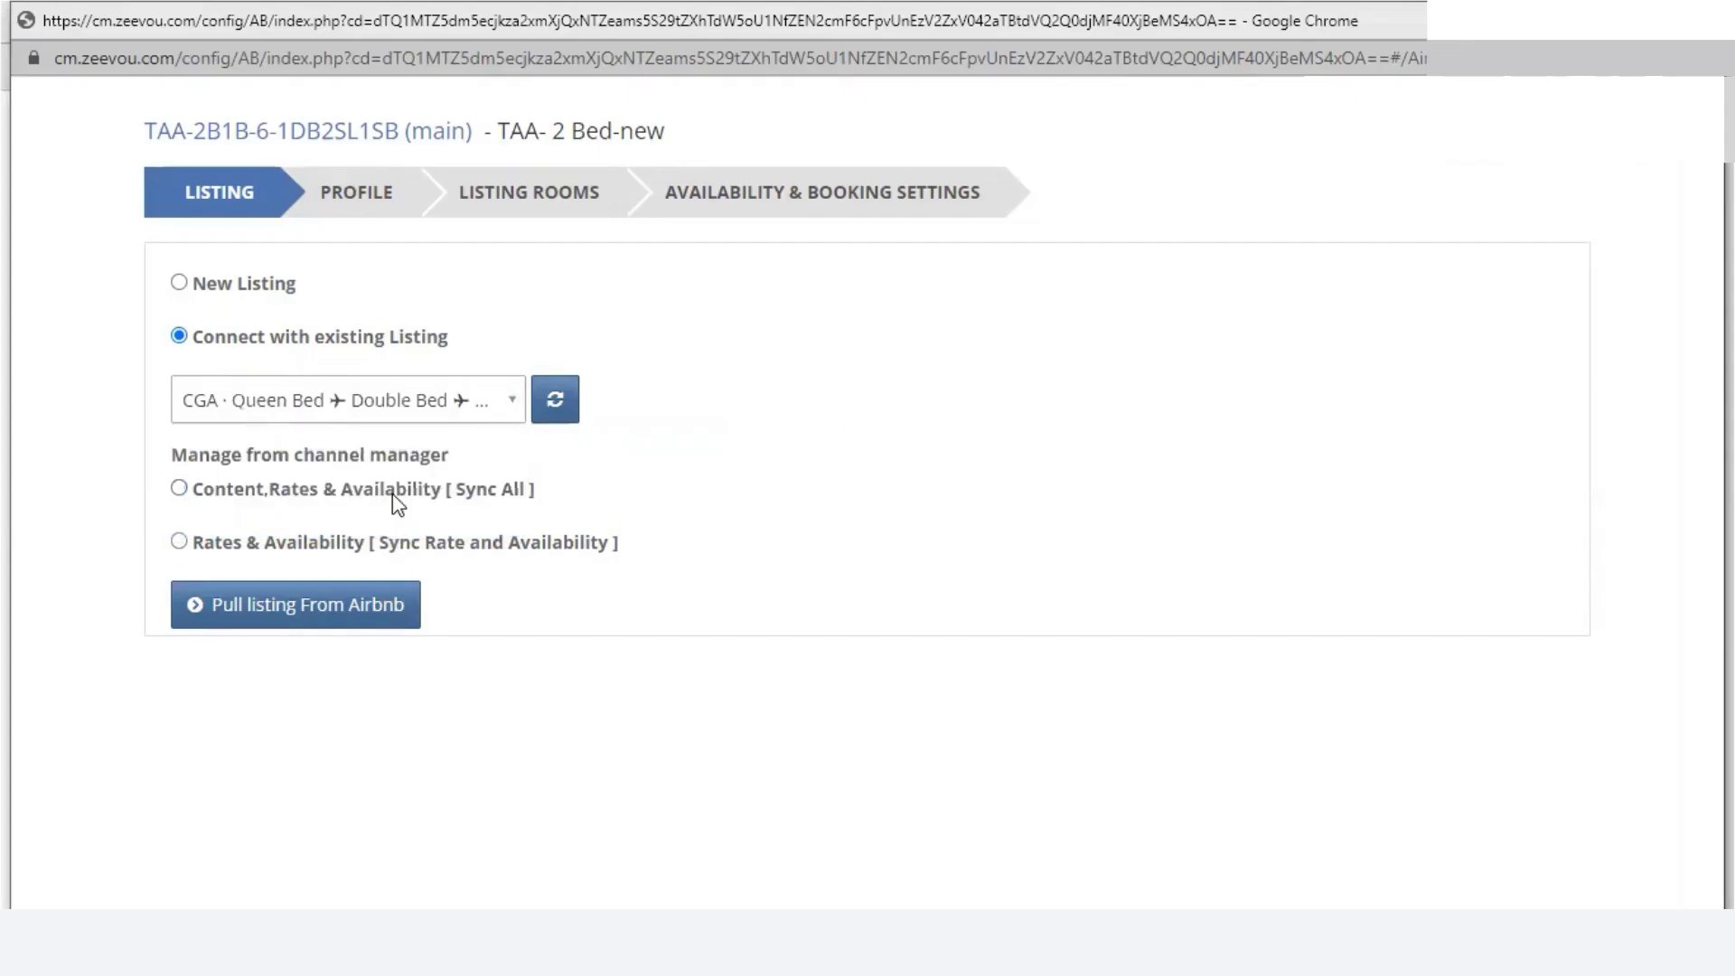
left_click(179, 541)
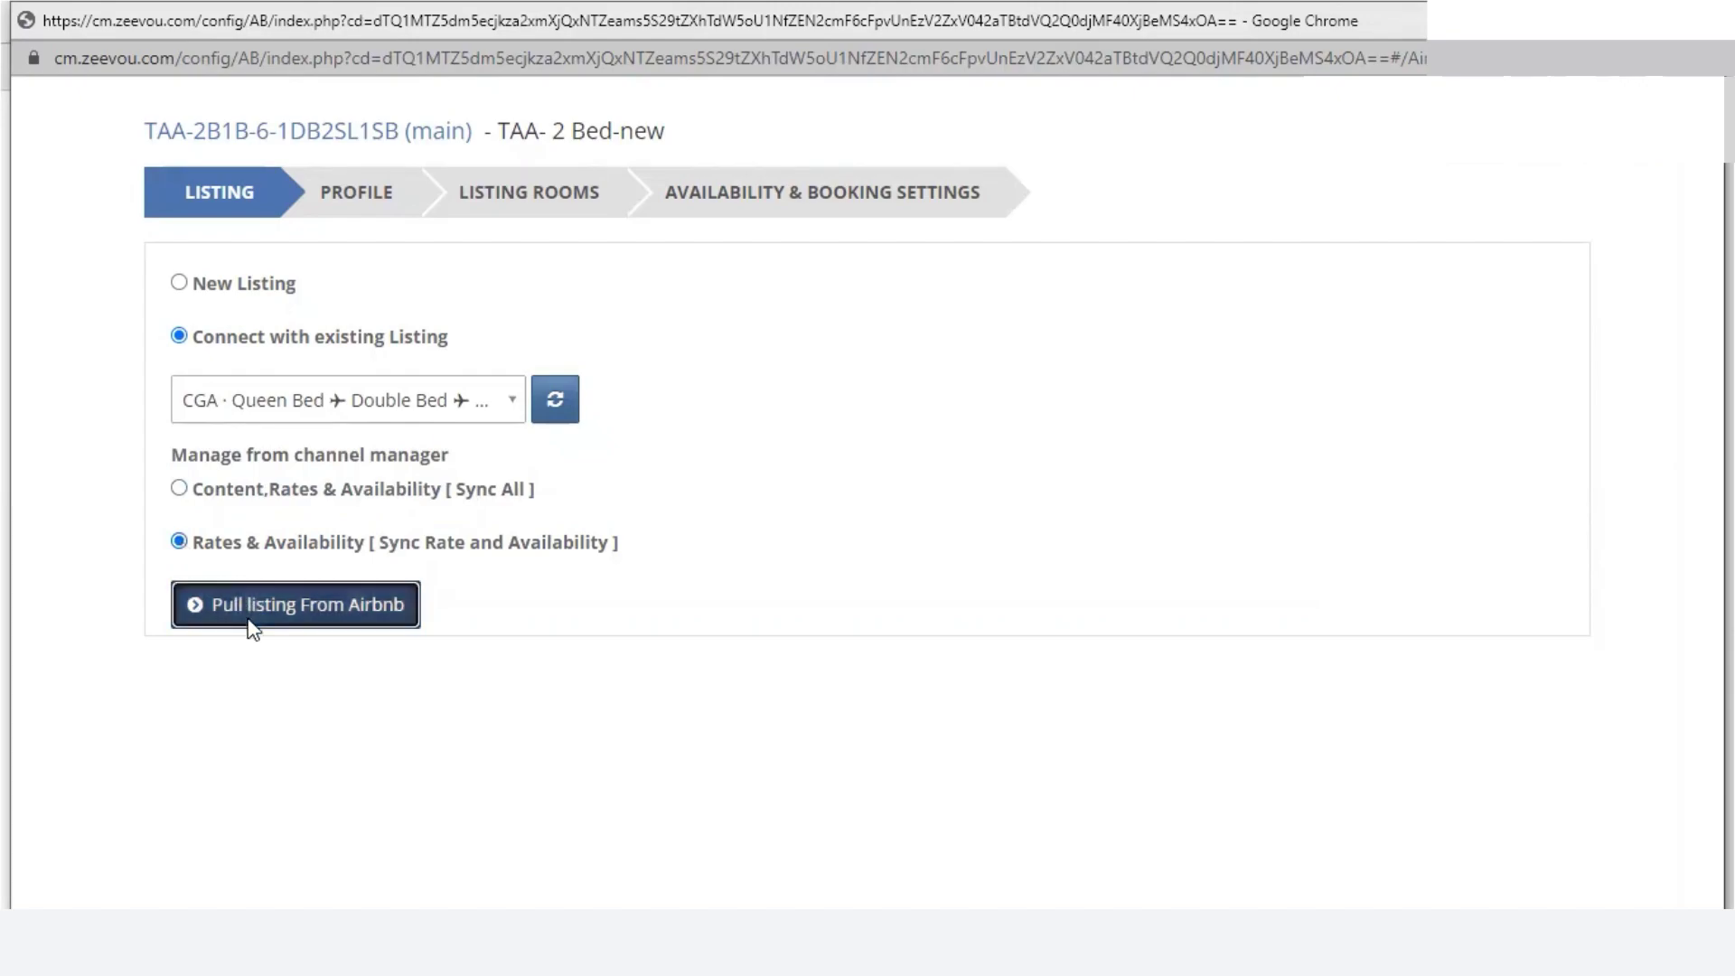
left_click(250, 621)
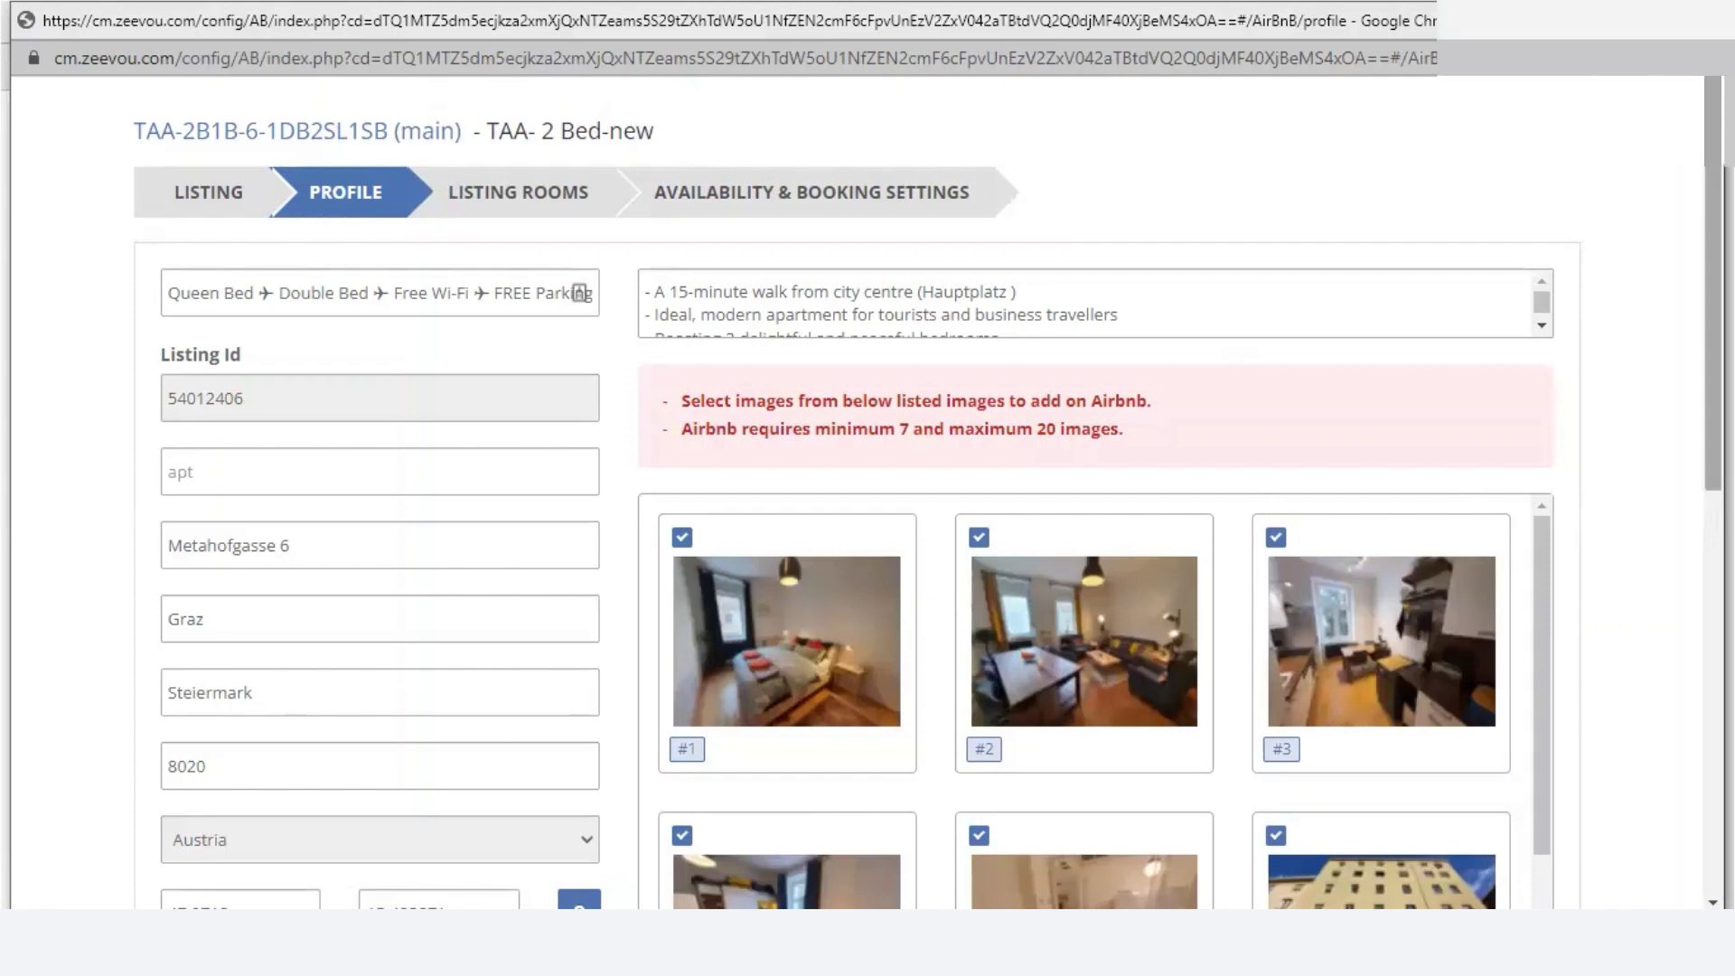
- Scroll through the pulled profile's address and photos and accept it
left_click_drag(1712, 271, 1712, 696)
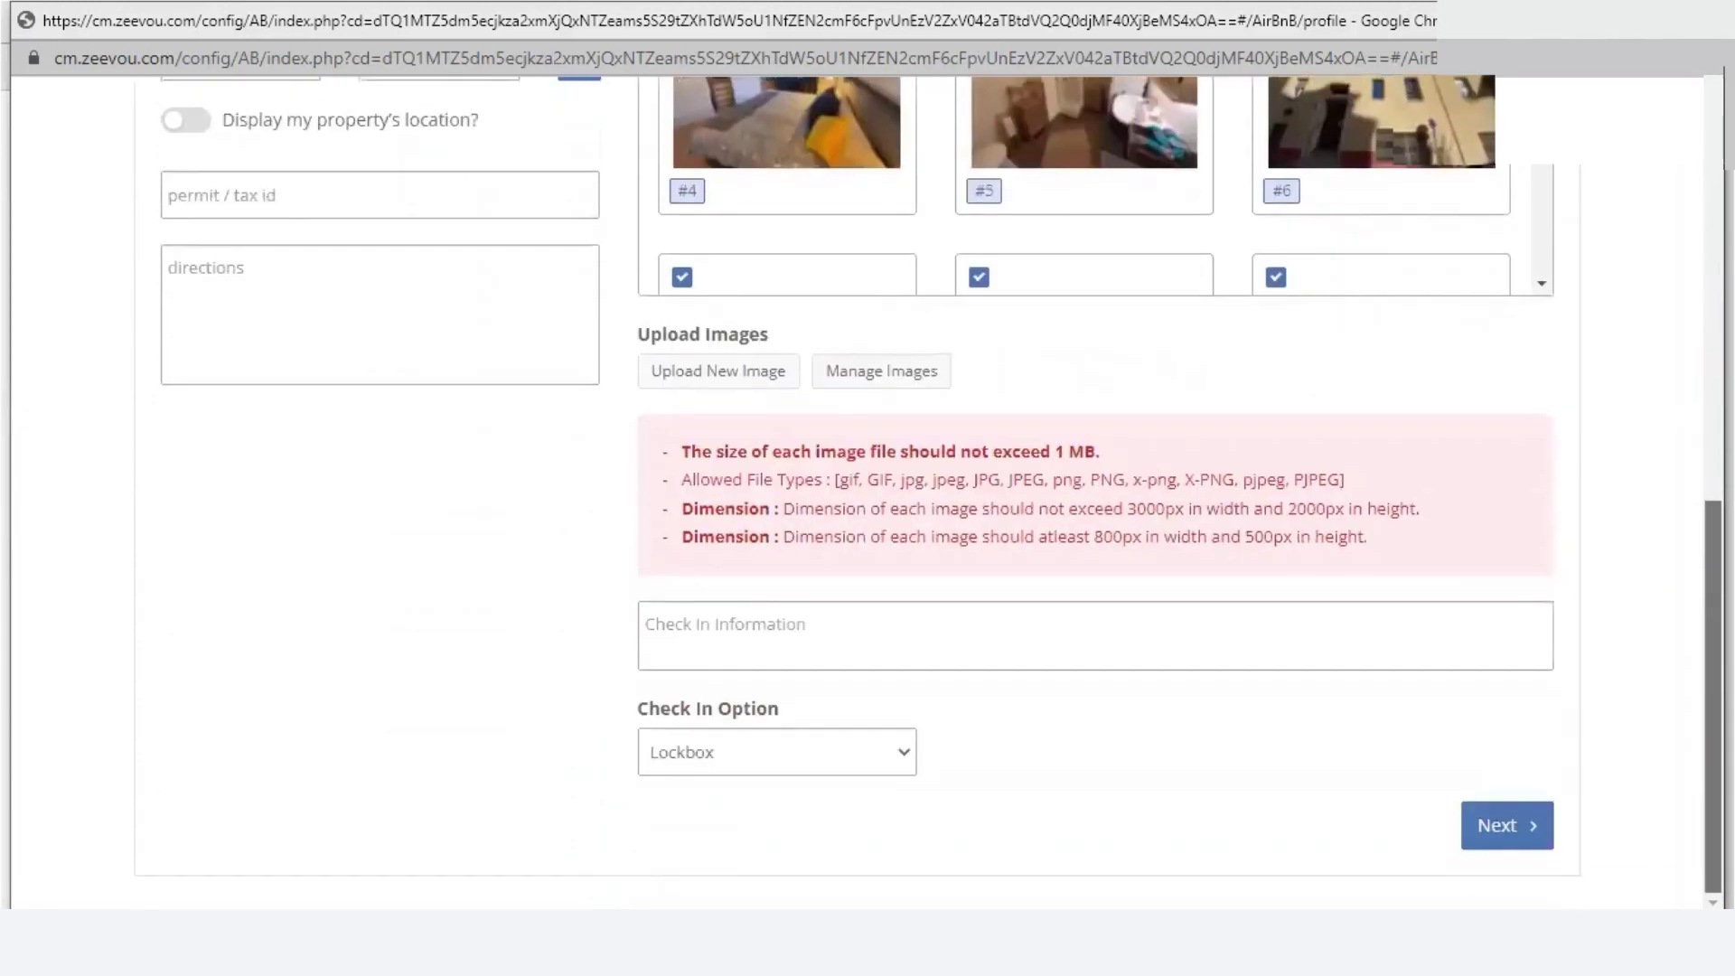
left_click(1508, 825)
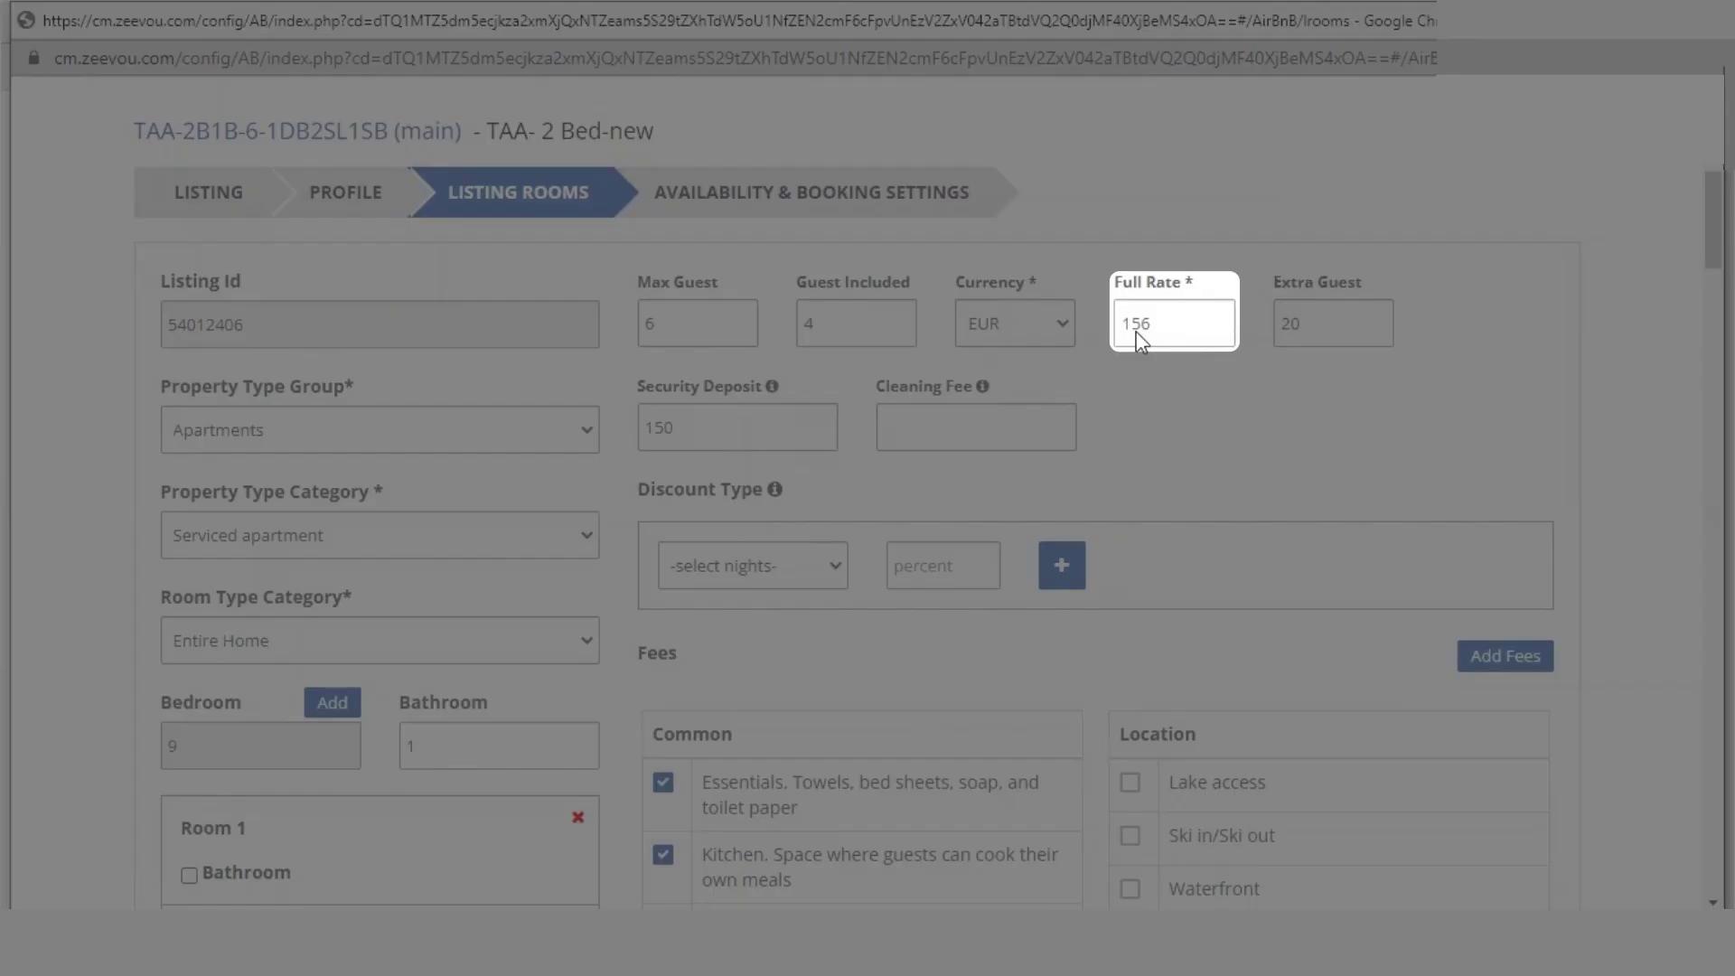
- Check the full rate, extra guest, security deposit and cleaning fee values, then continue
key("Tab")
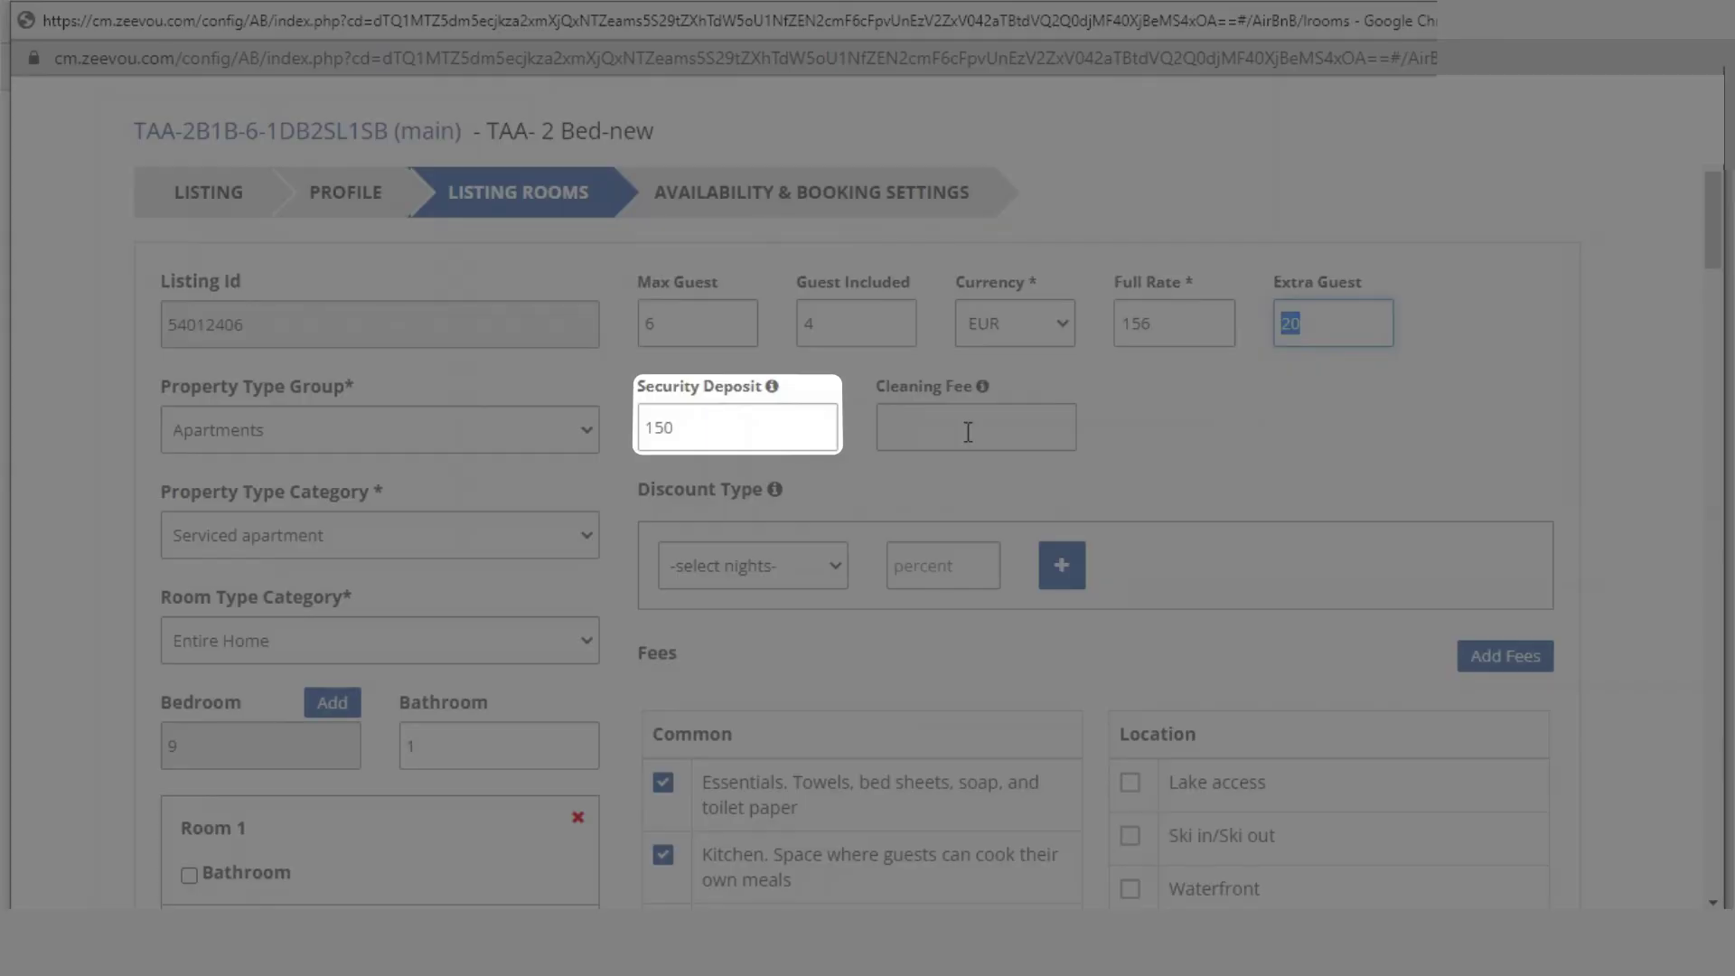
left_click(968, 432)
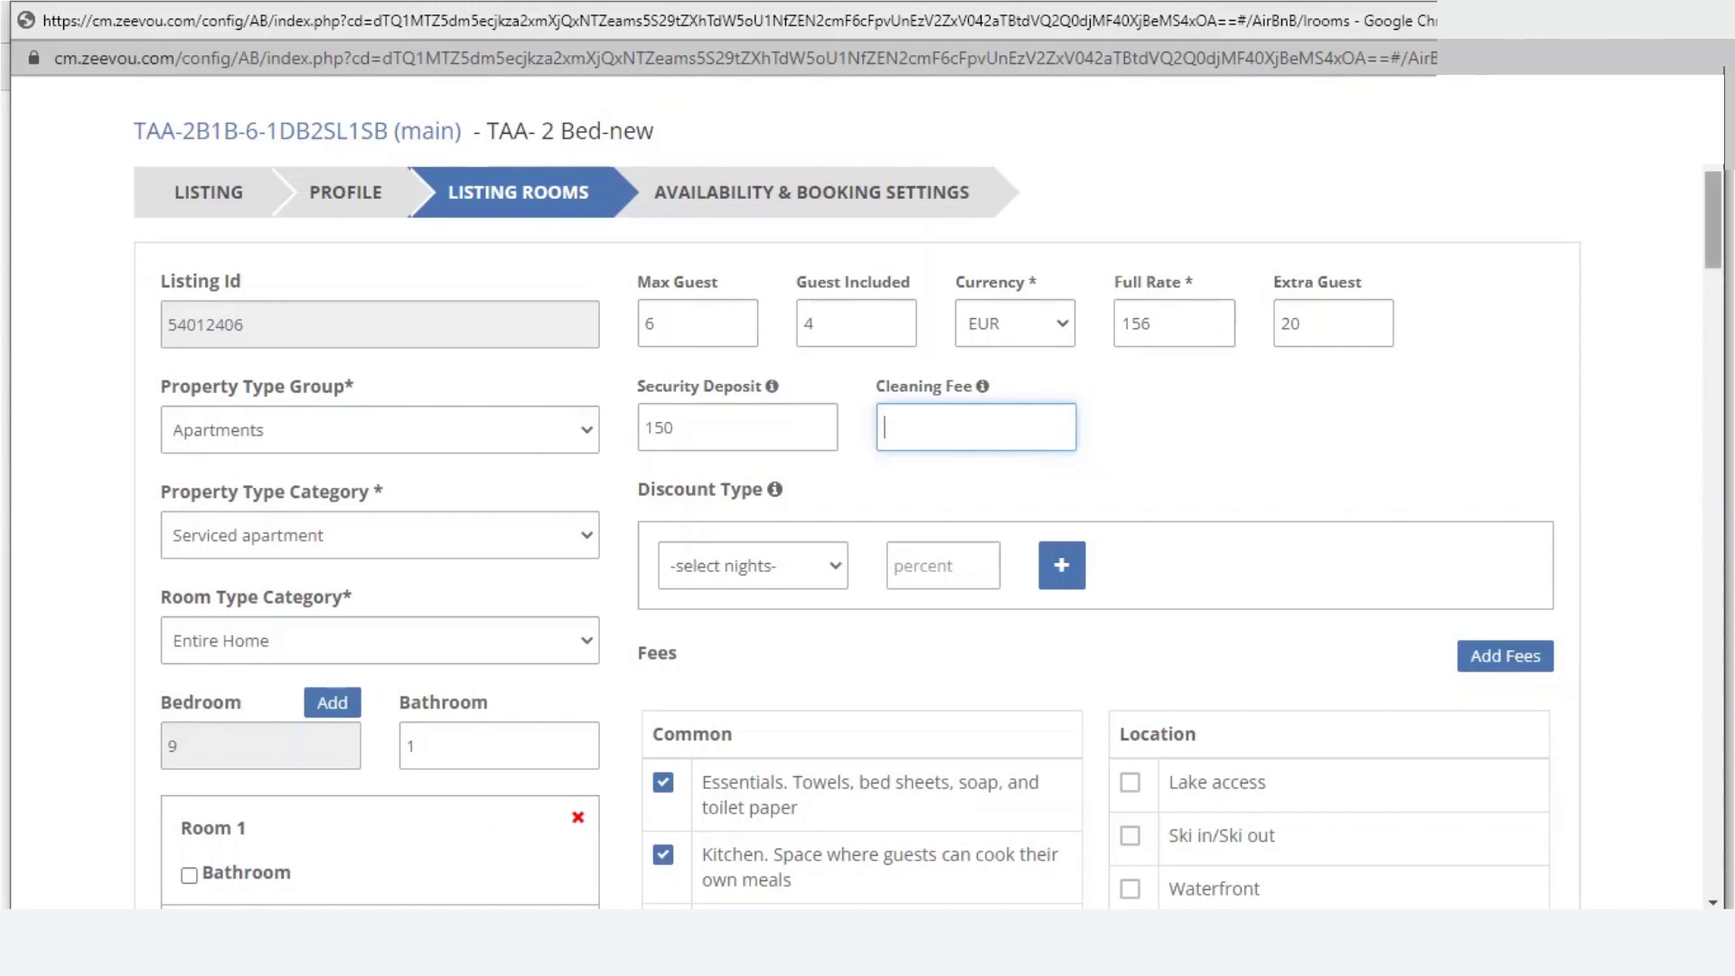
scroll(927, 510, "down", 1)
scroll(867, 488, "down", 10)
scroll(868, 488, "down", 5)
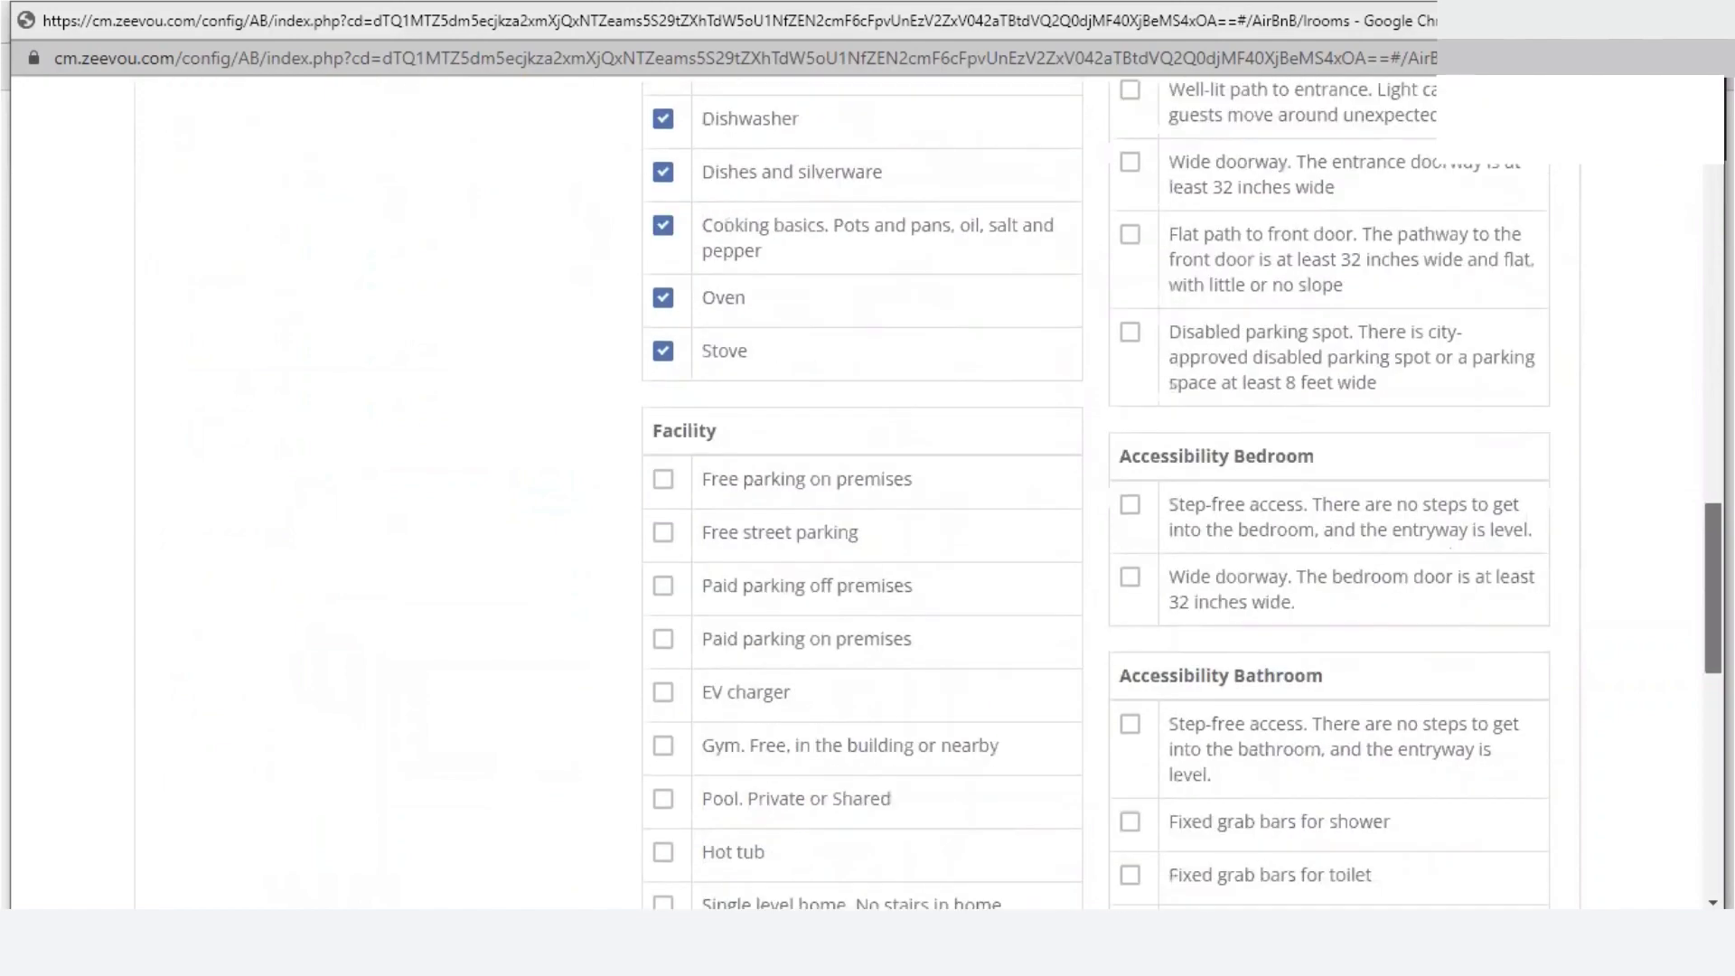
scroll(868, 488, "down", 5)
left_click(1487, 820)
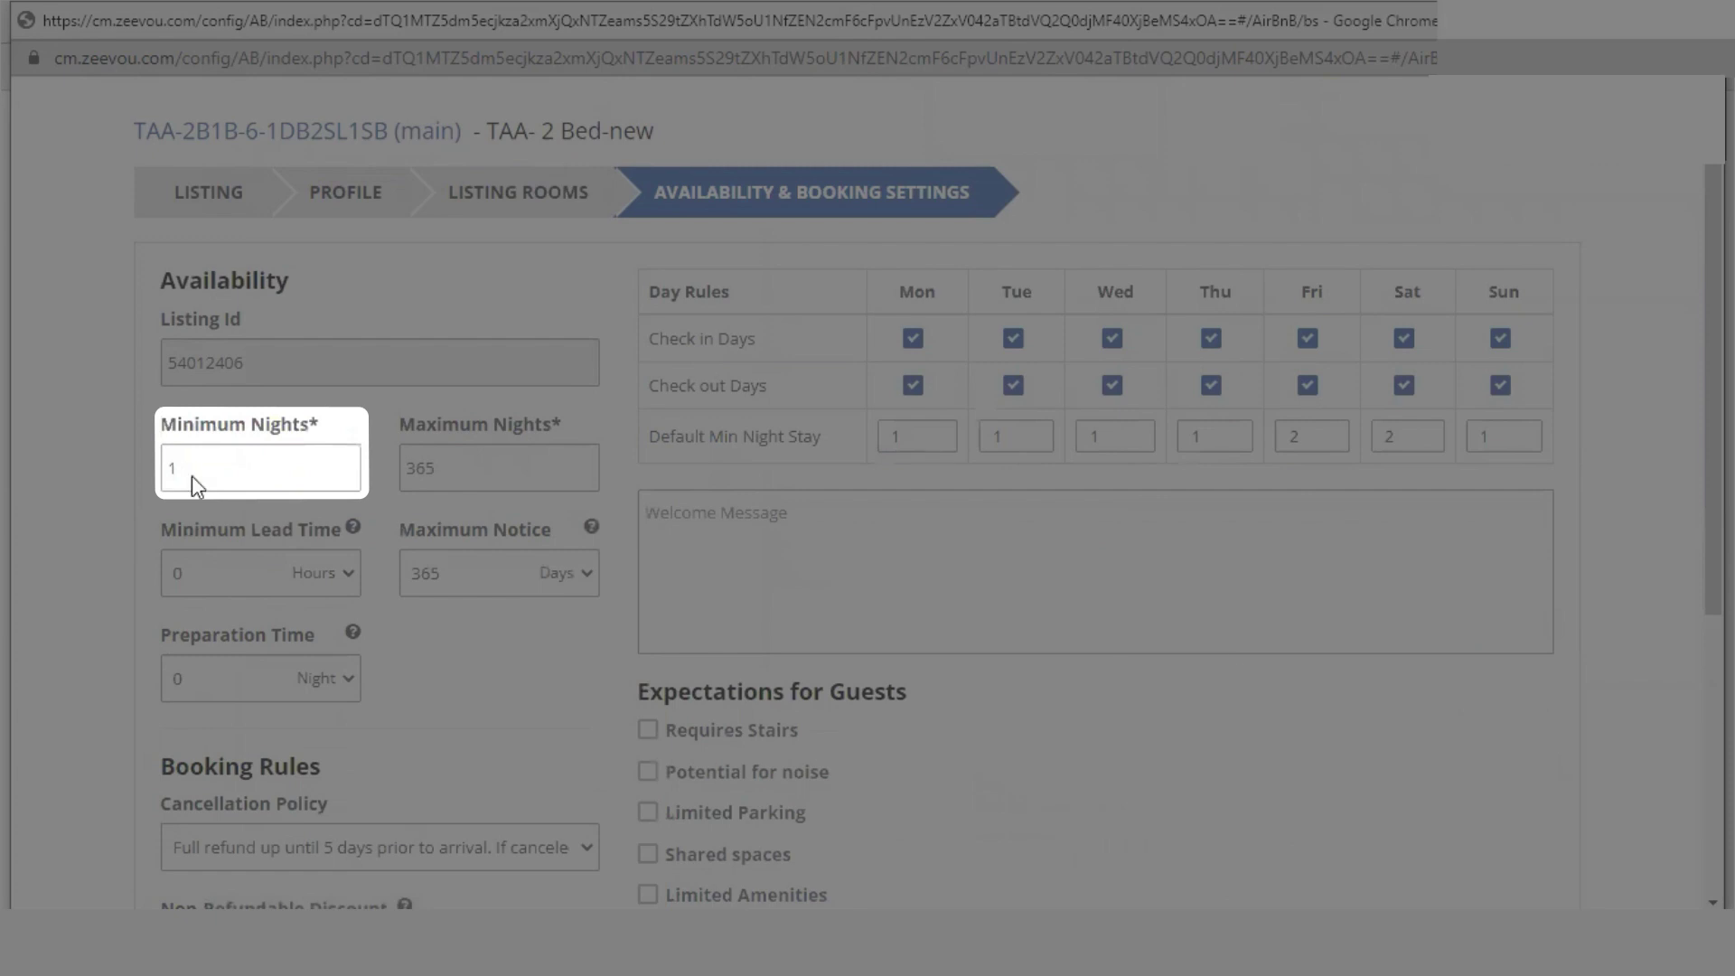
- Change Minimum Nights to 2 and submit the listing settings to Airbnb
left_click(192, 475)
double_click(192, 476)
type("2")
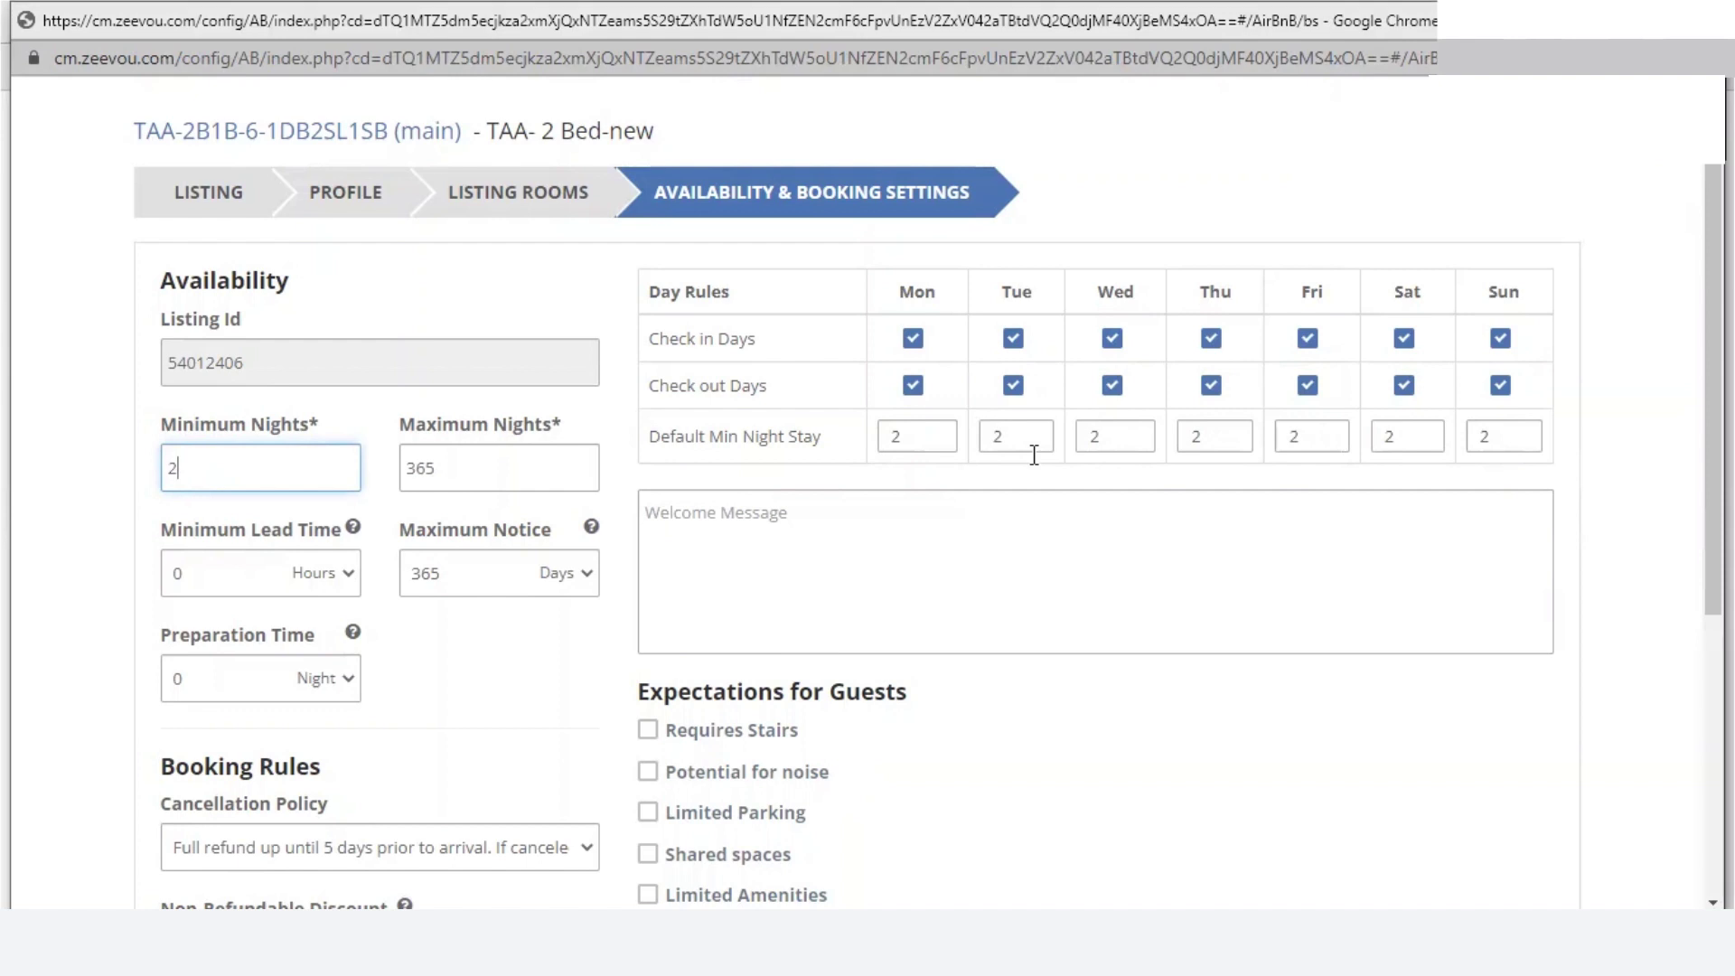
scroll(298, 362, "down", 2)
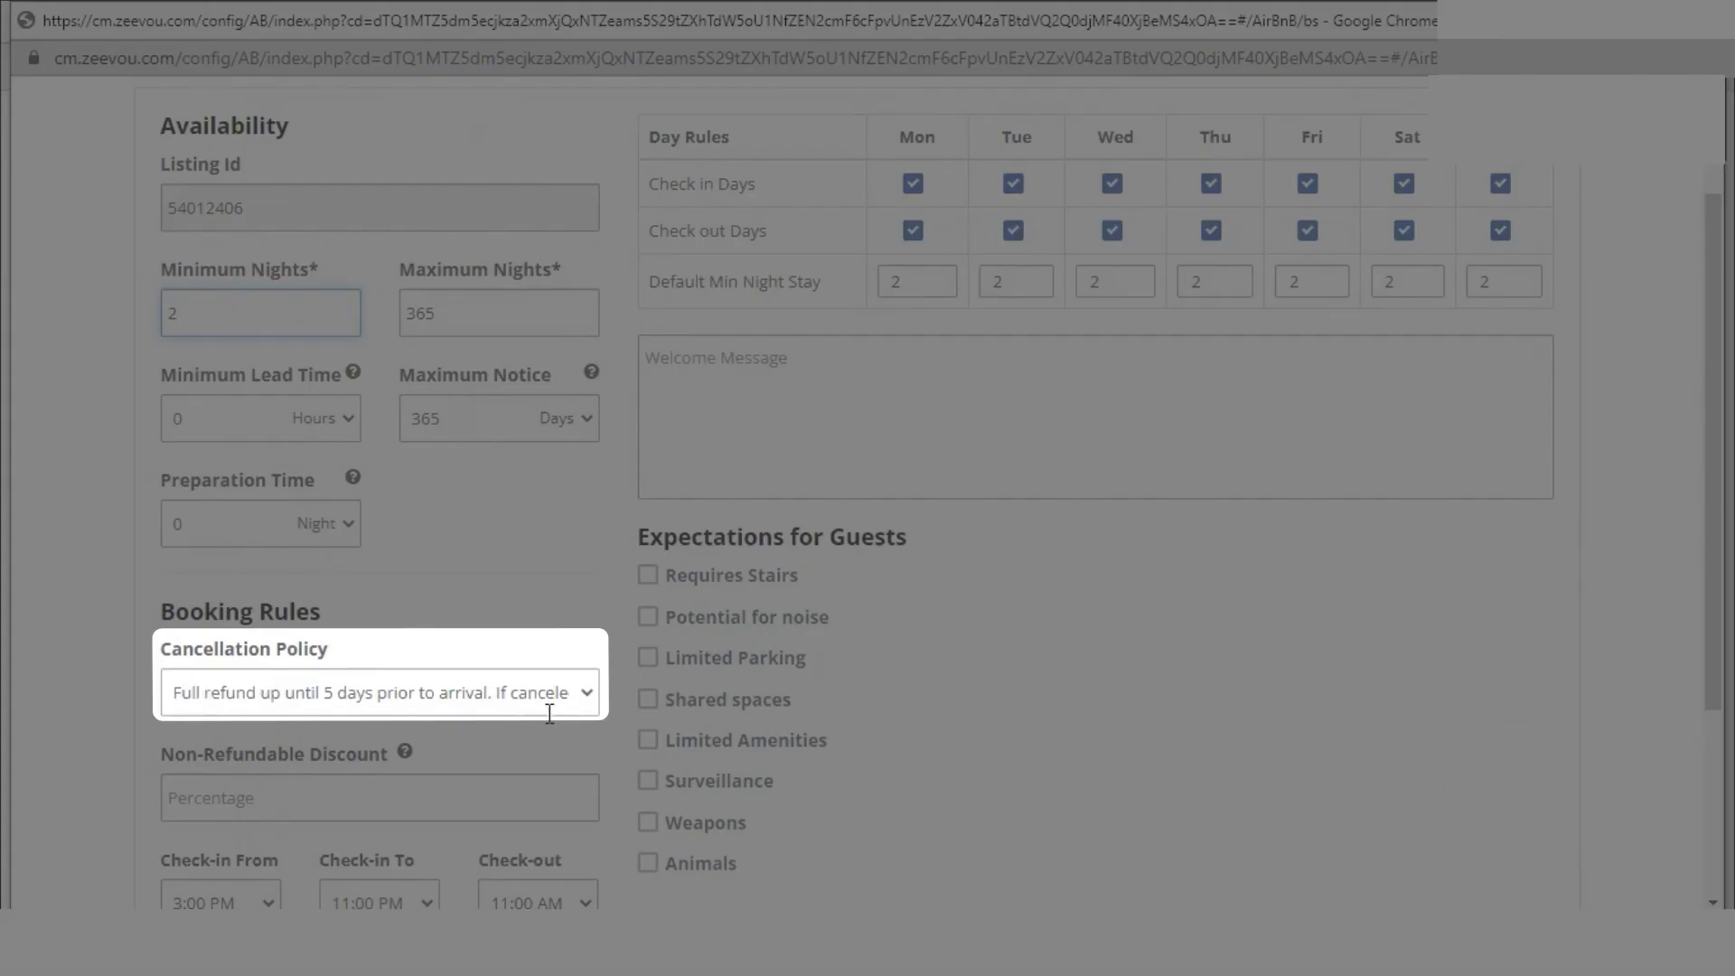
scroll(801, 674, "down", 3)
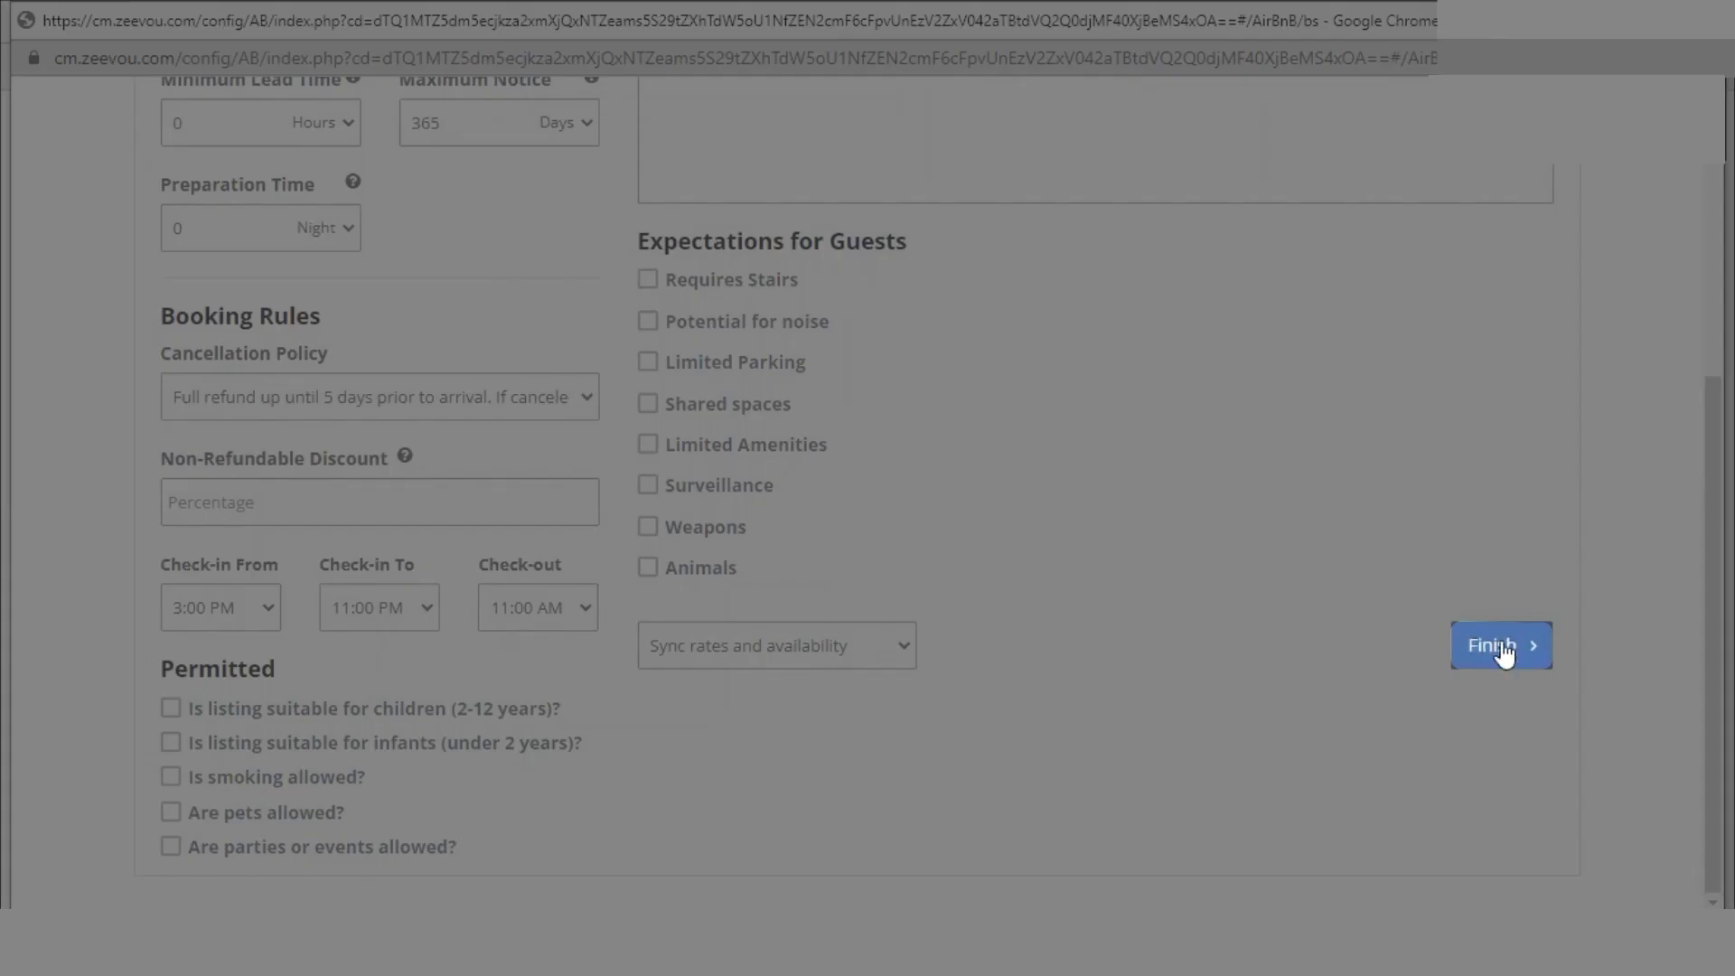
left_click(1496, 646)
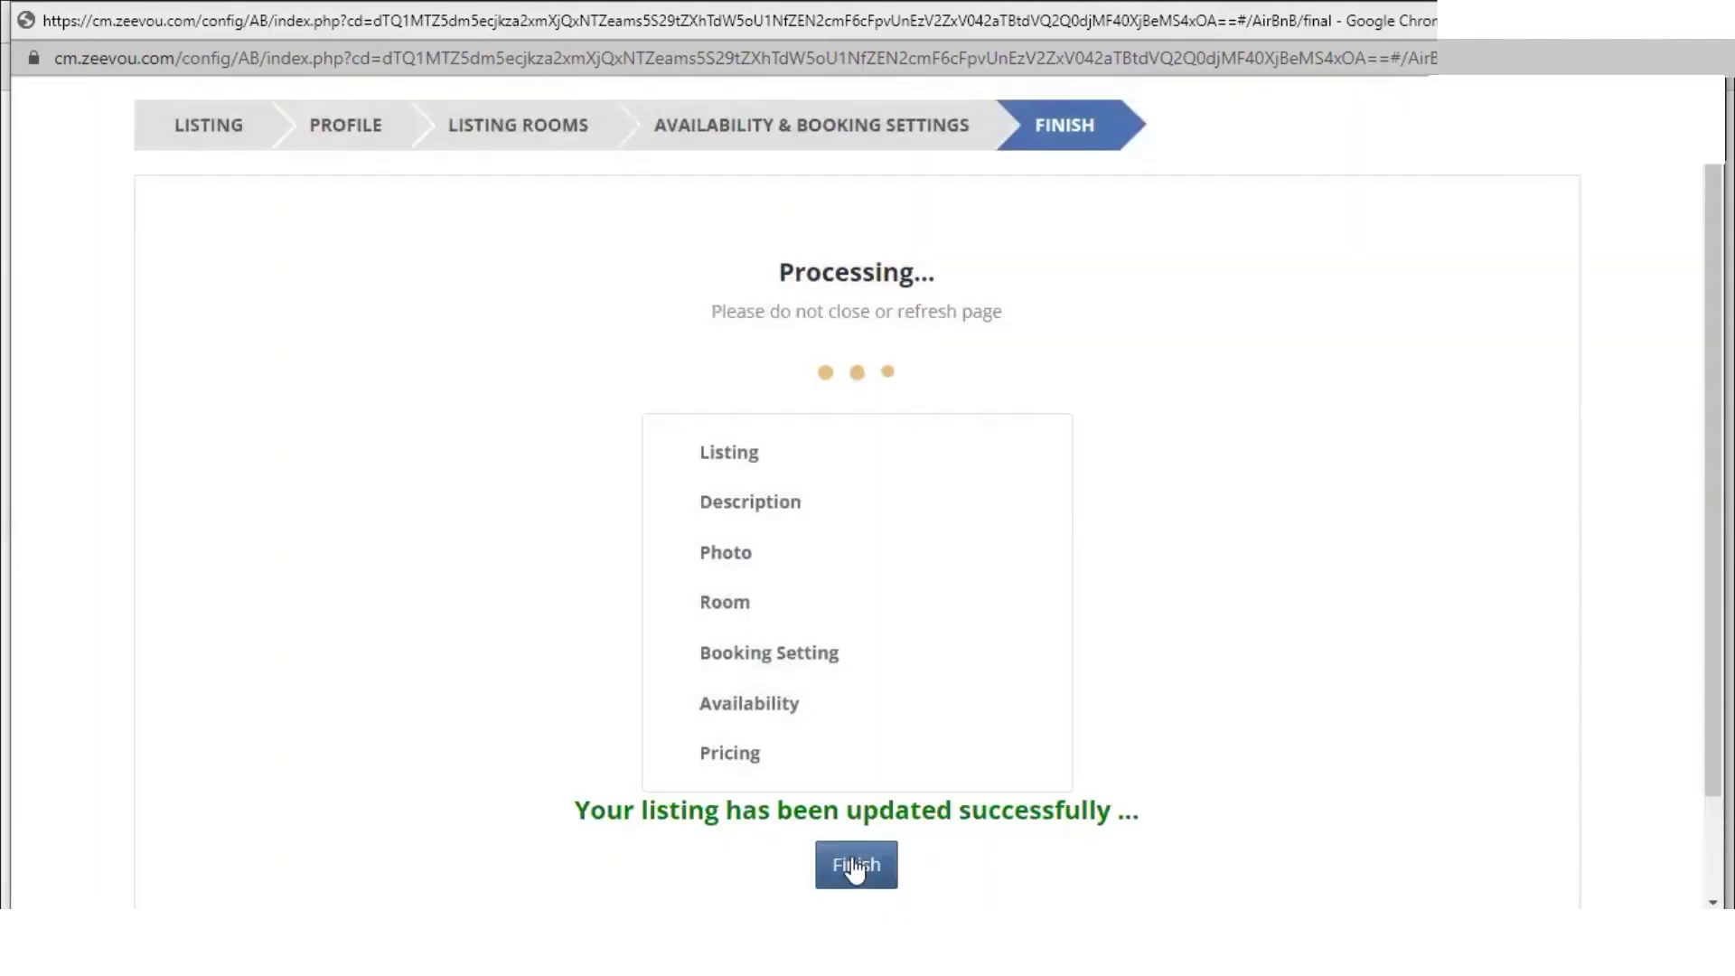
- Finish the wizard after the 'listing updated successfully' confirmation appears
left_click(855, 867)
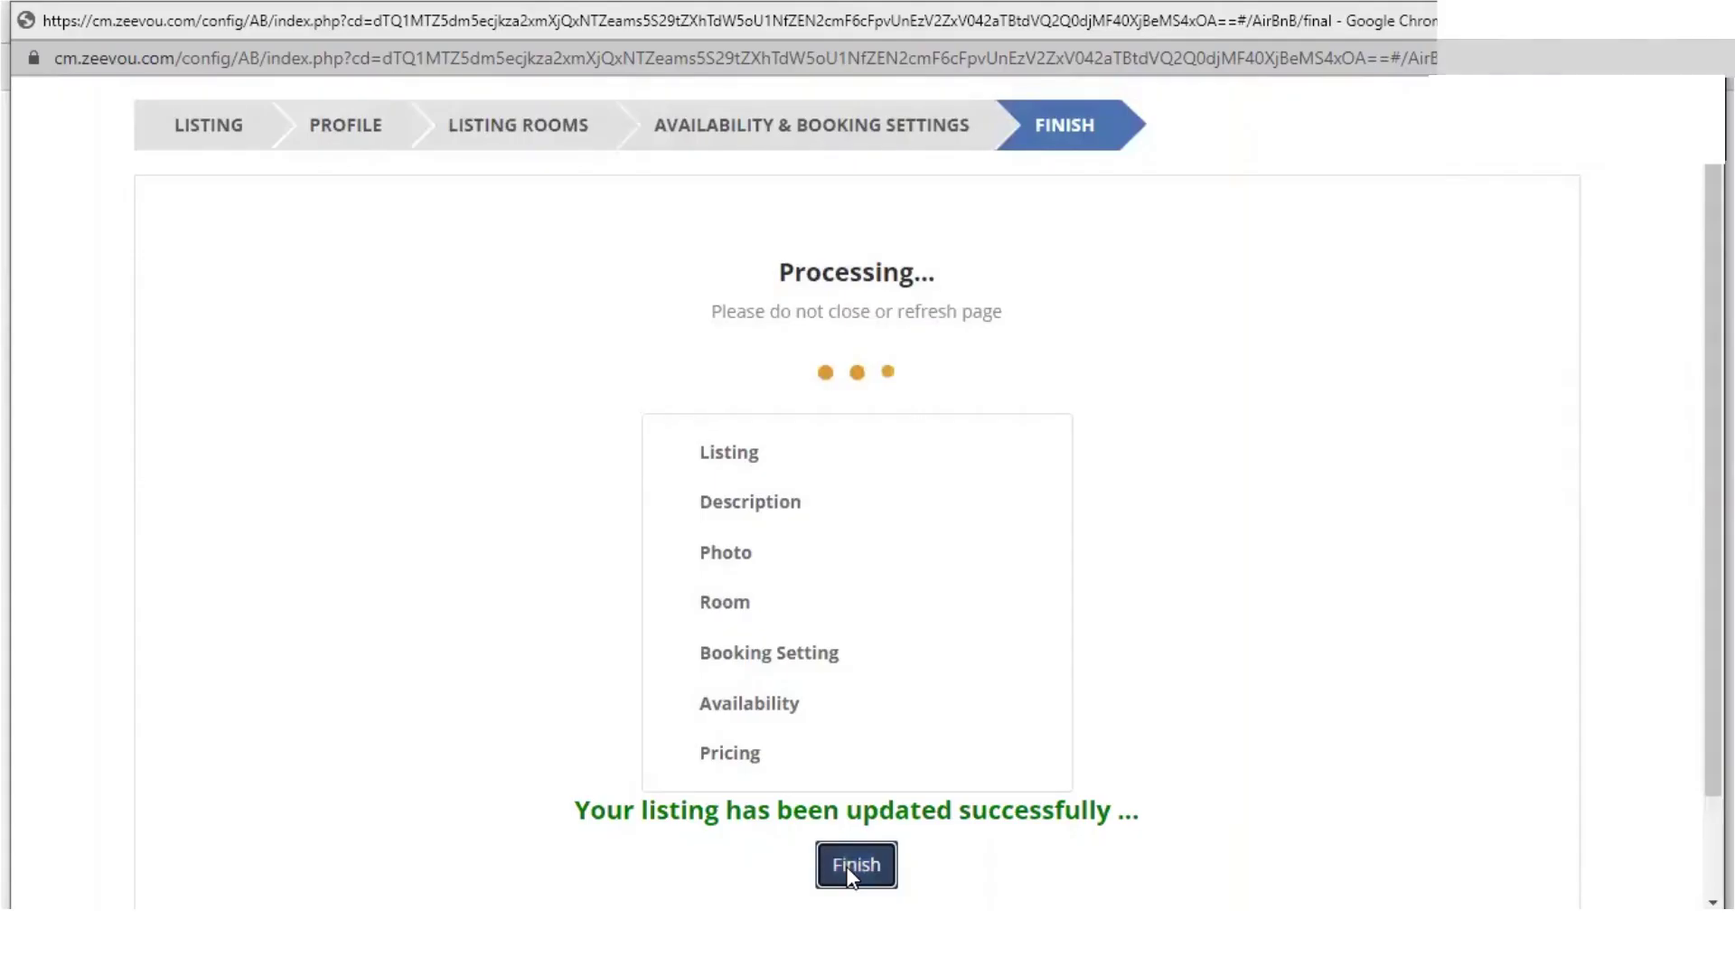